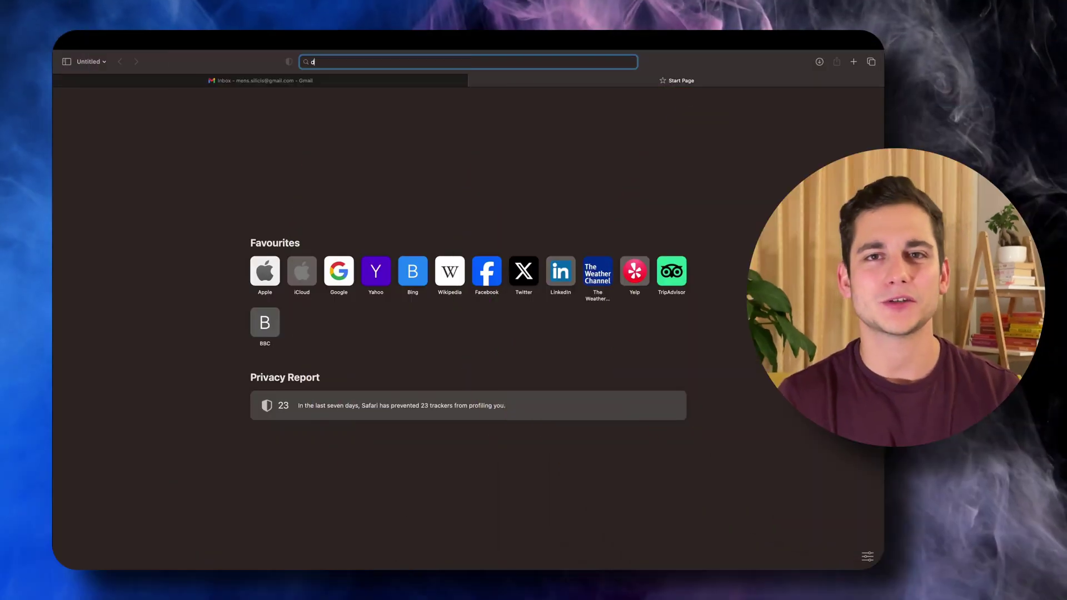
Load discord.com in Safari to reach the Discord sign-in page
text(discord.com)
key(Return)
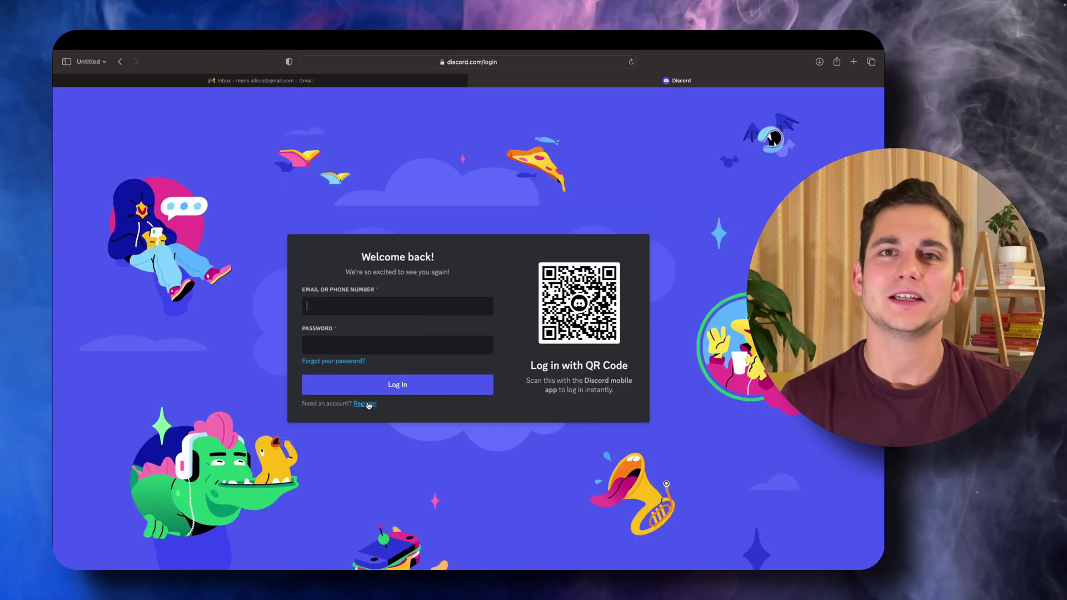
Start registration and enter the email, display name, username and password
click(366, 405)
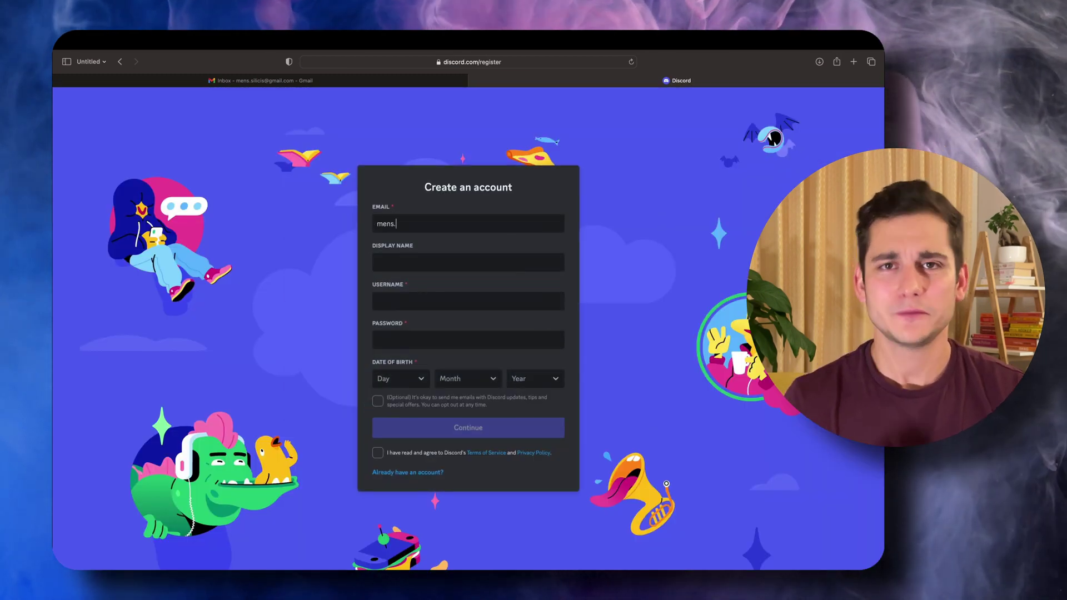
text(@gmail.com)
key(Tab)
text(mens_silicis)
key(Tab)
text(mens_silicis)
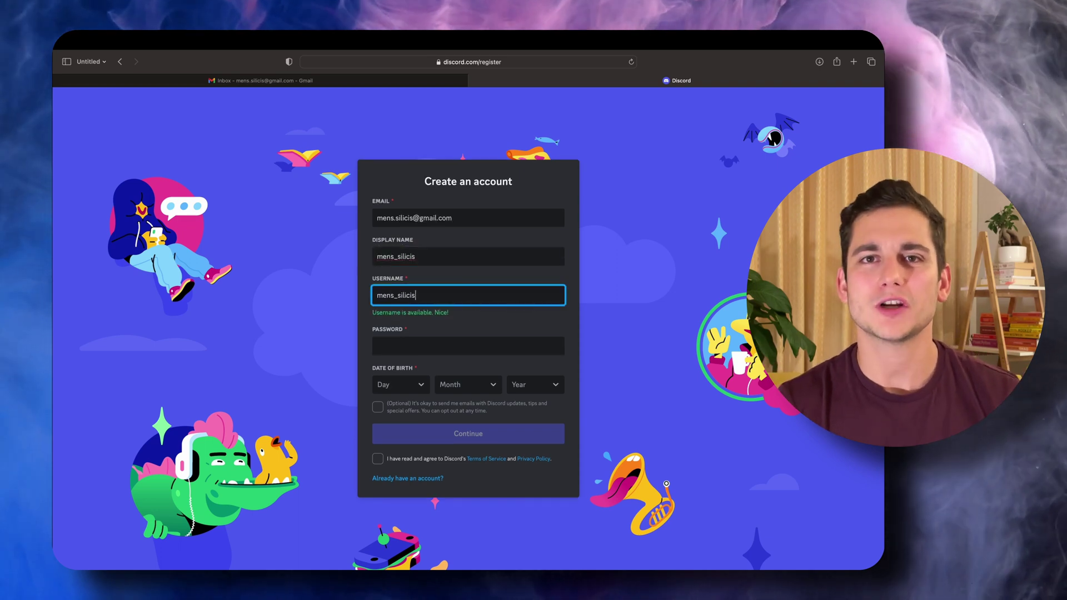
key(Tab)
text(••••••••••)
Set the birth date to January 1, accept the terms and submit the registration
key(Tab)
text(1)
key(Return)
click(448, 281)
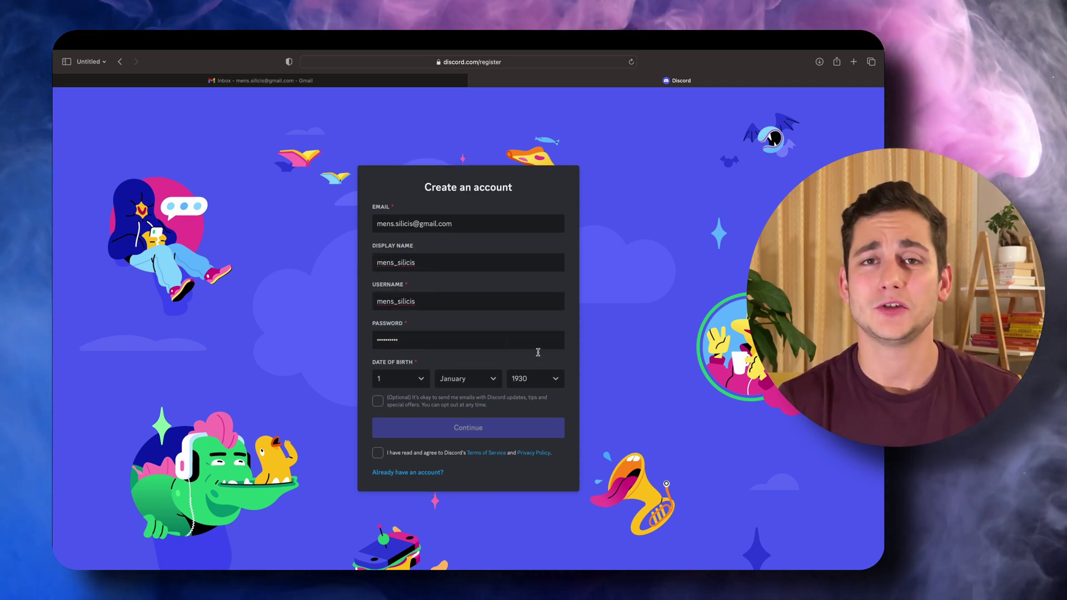
click(378, 453)
click(438, 433)
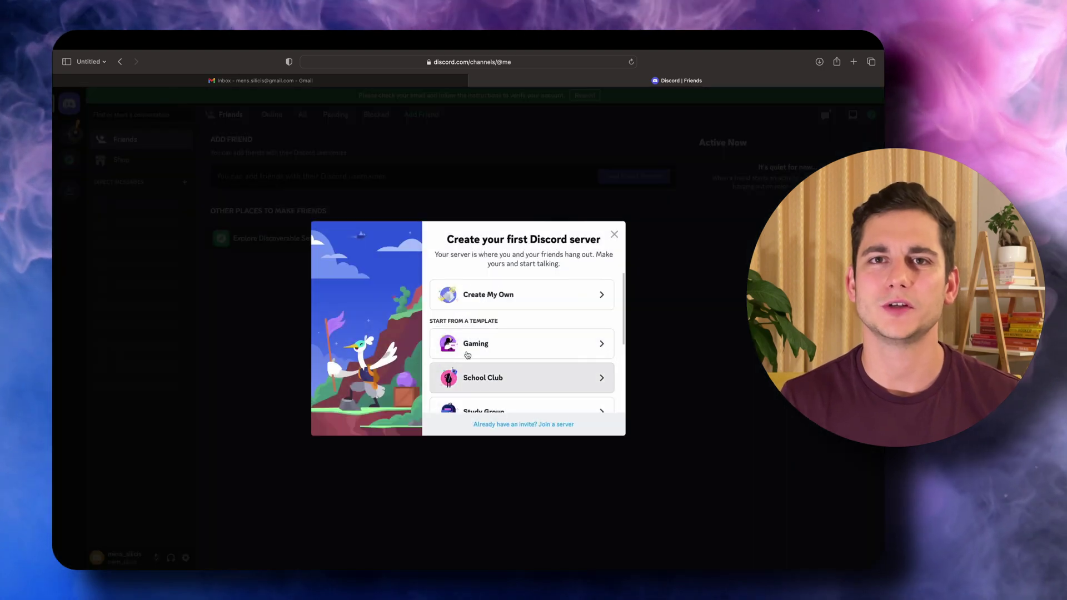
Dismiss the first-server prompt and verify the email through the Gmail verification message
click(614, 235)
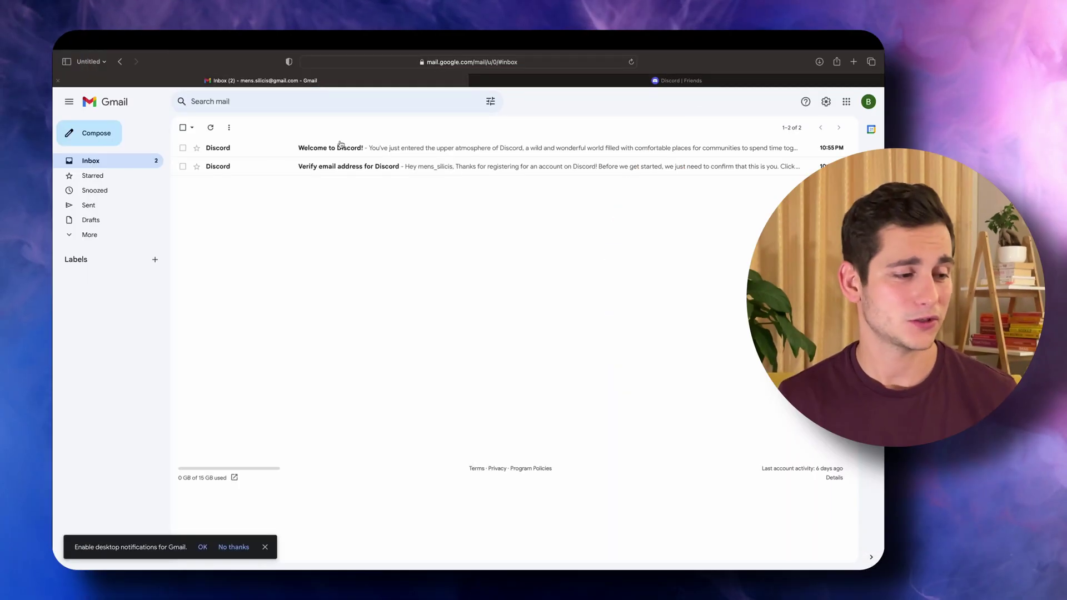
click(339, 167)
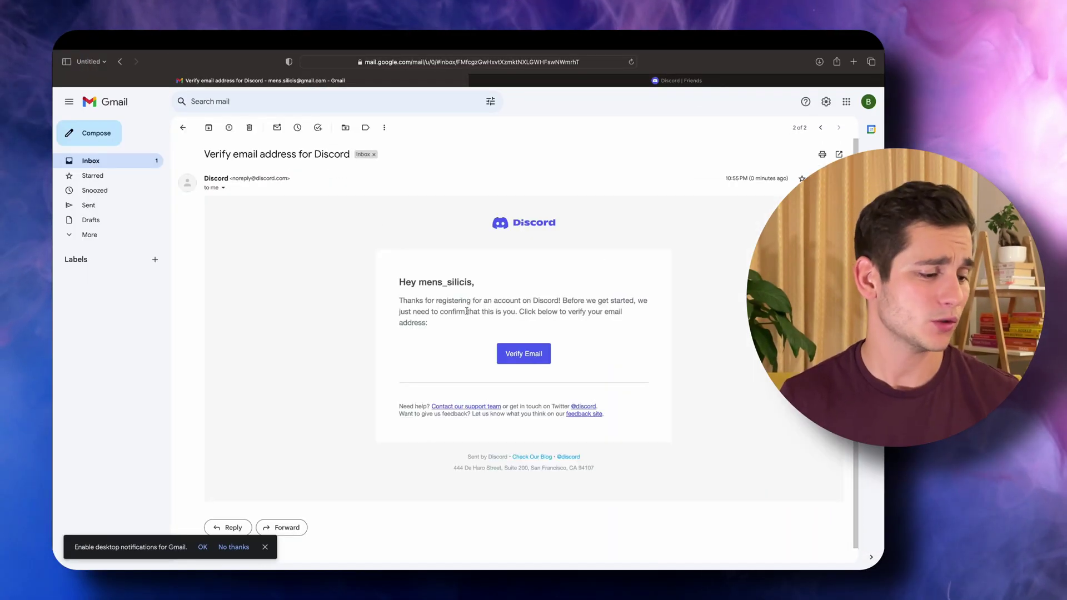
click(528, 354)
click(495, 373)
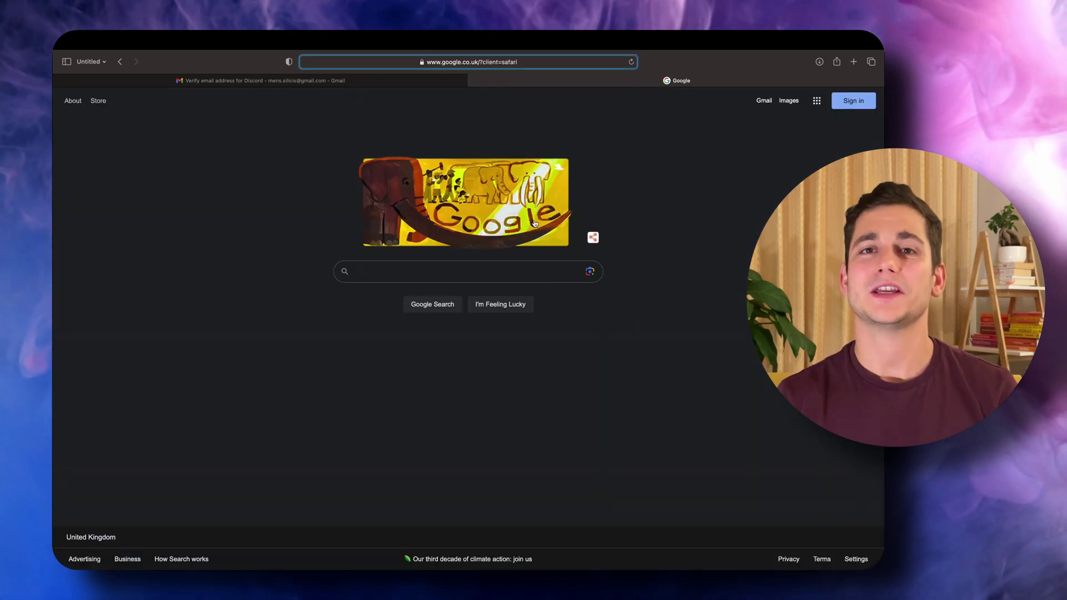
Sign in to midjourney.com via Discord, authorise the Midjourney Bot, and show monthly plan prices
key(super+l)
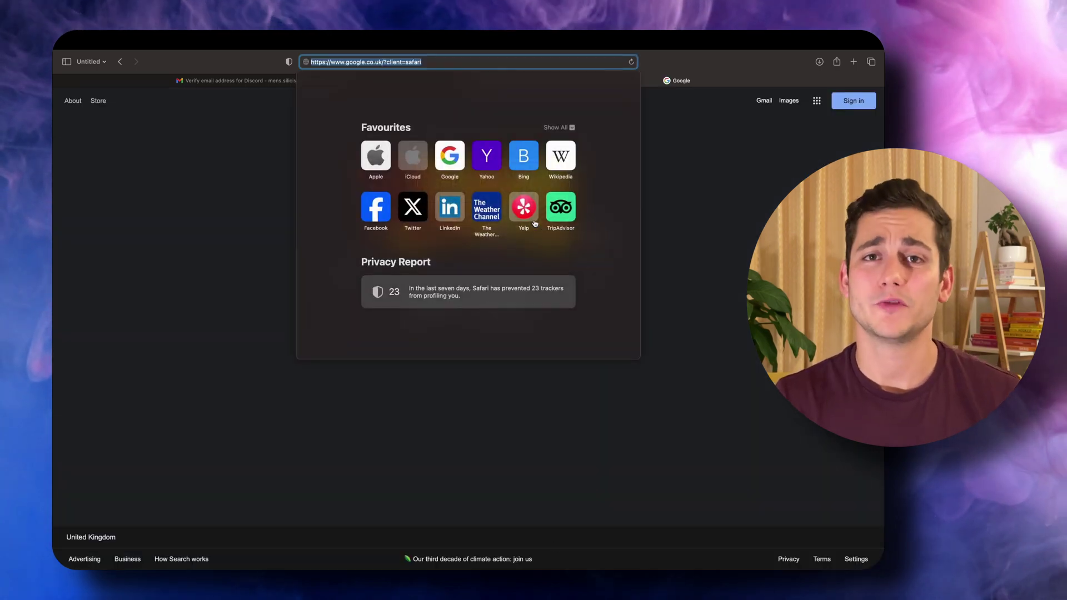
text(midjourney.com)
key(Return)
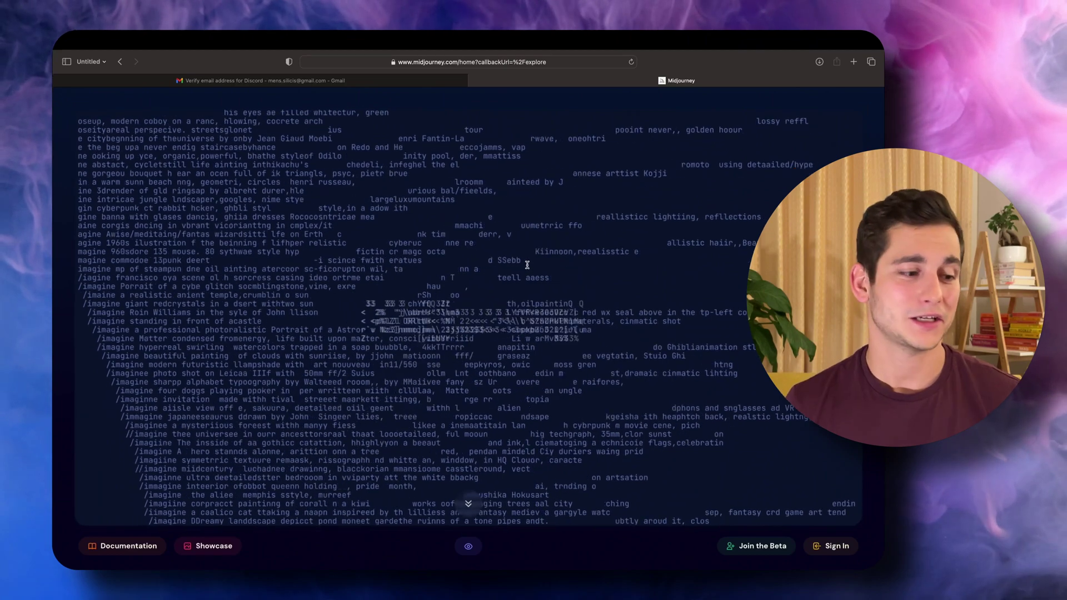
click(815, 543)
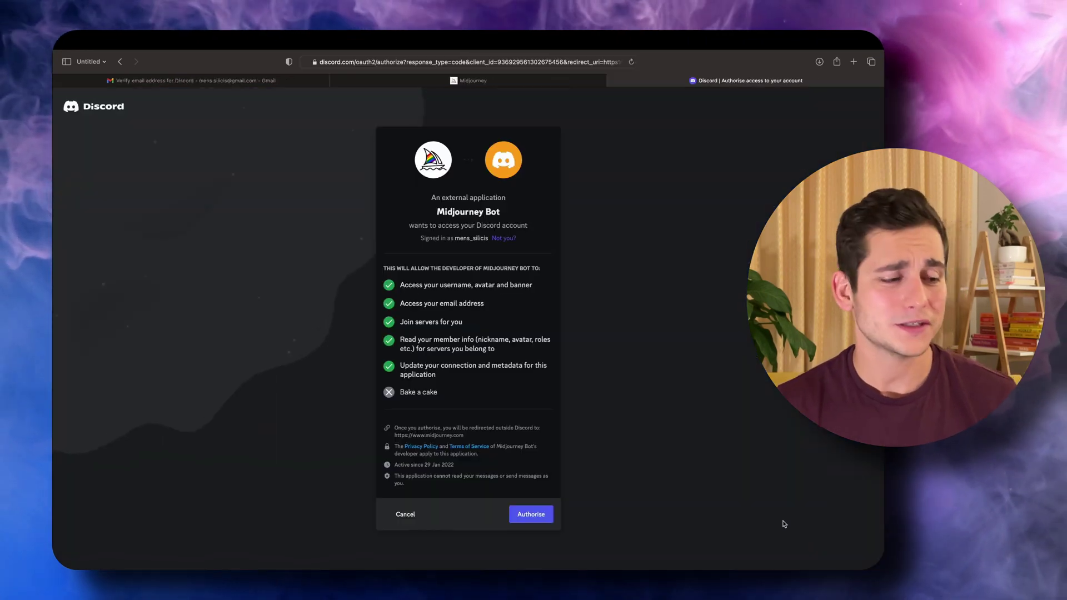
click(526, 512)
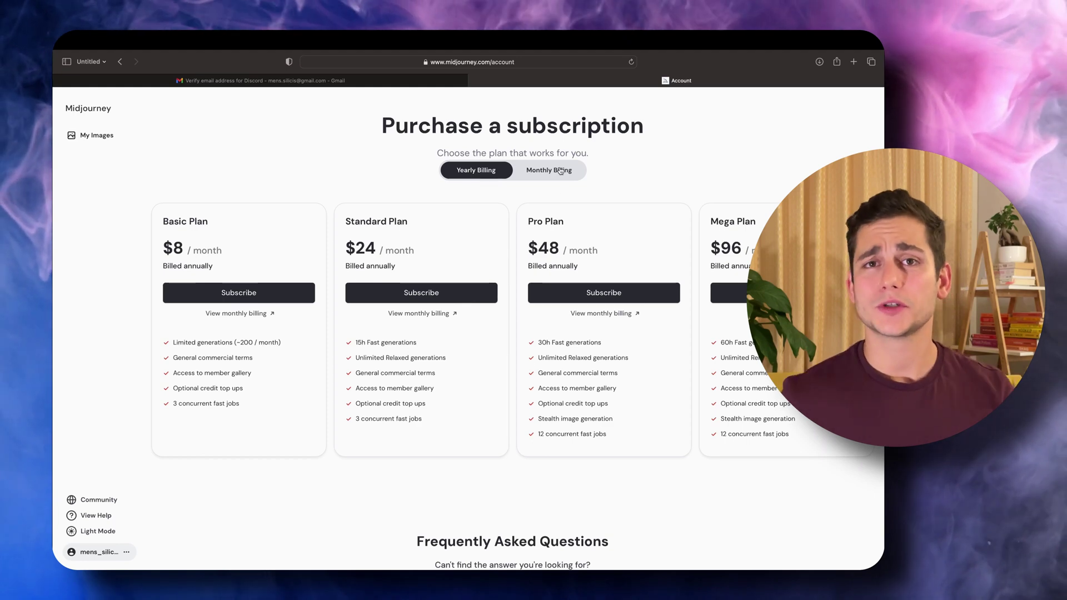
click(558, 171)
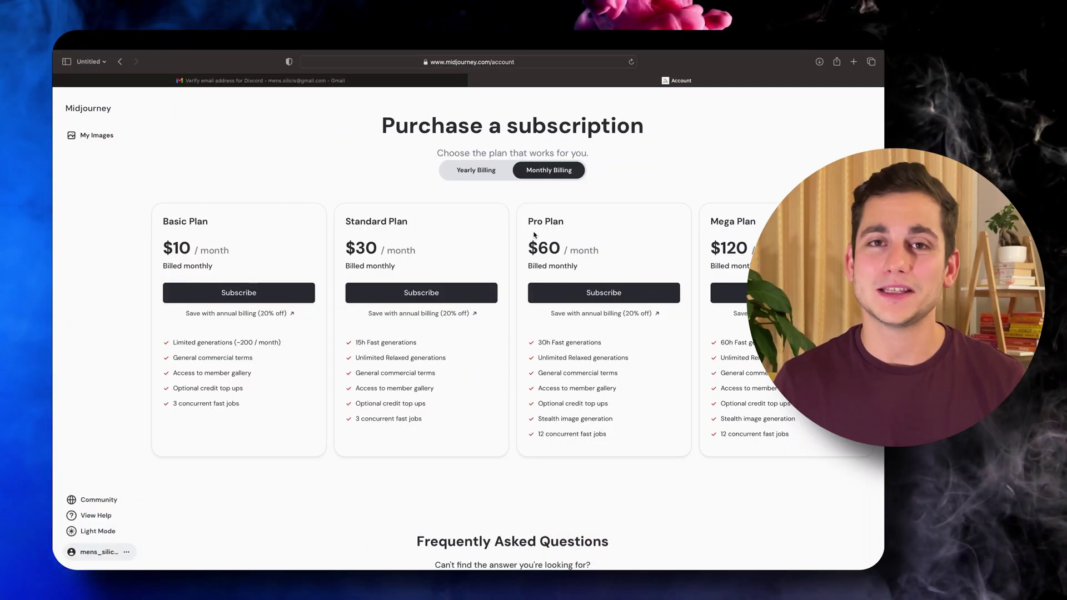
Subscribe to the $30-a-month Standard Plan
click(456, 295)
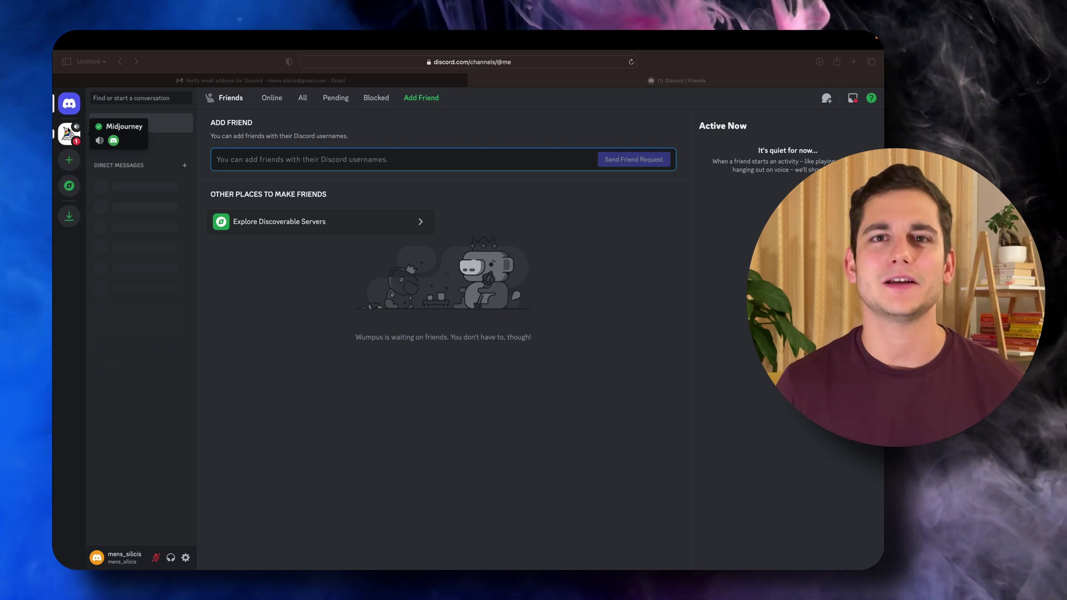
Select the Midjourney server in the sidebar and enter its newbies-139 channel
click(68, 133)
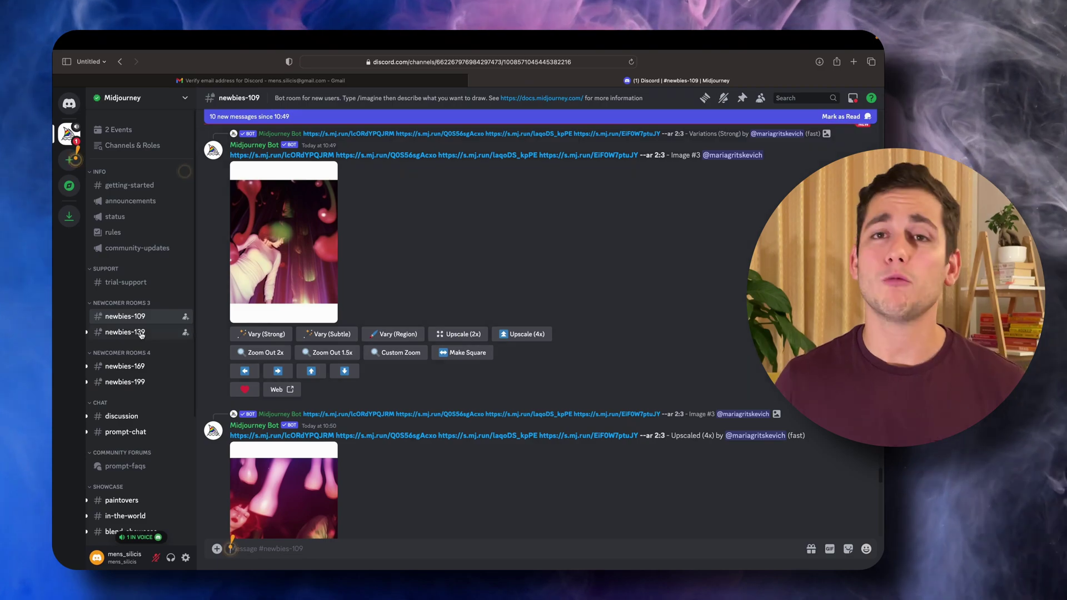
click(142, 334)
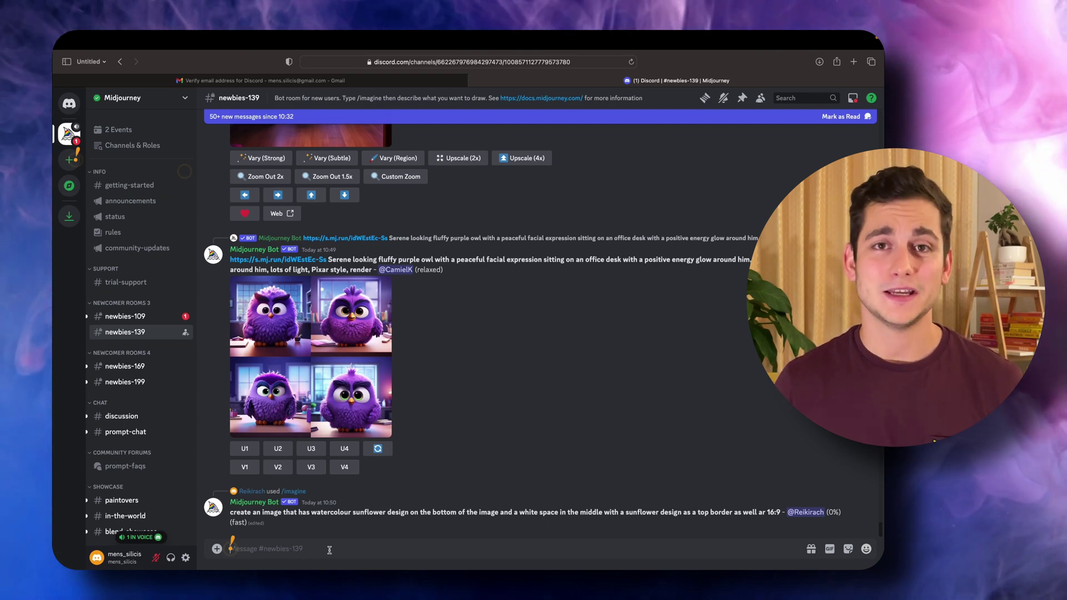
Run /imagine with the prompt 'cat in a hat'
text(/imagine)
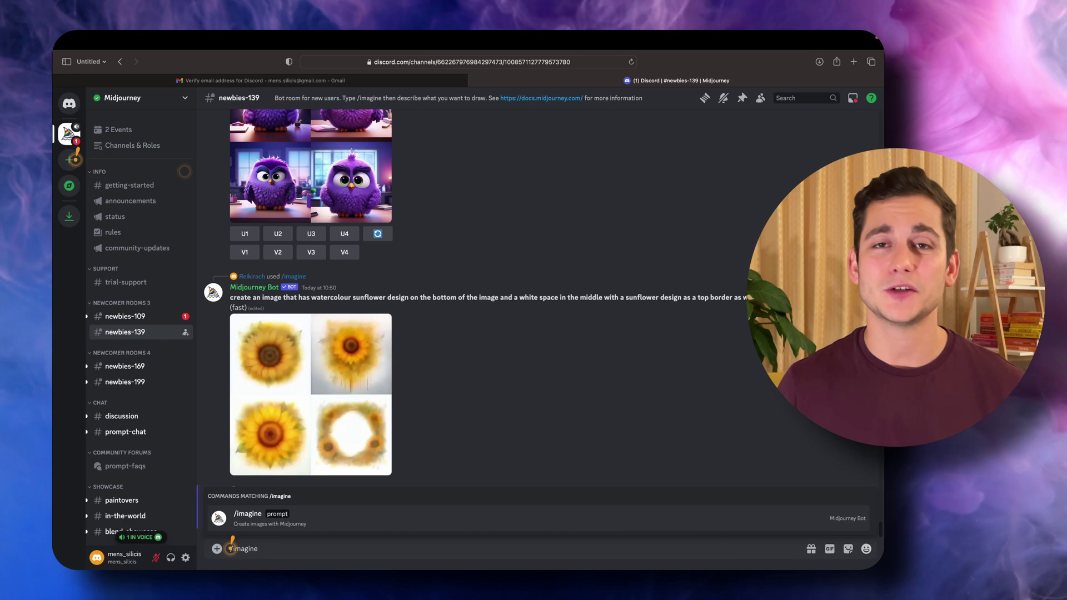
key(Tab)
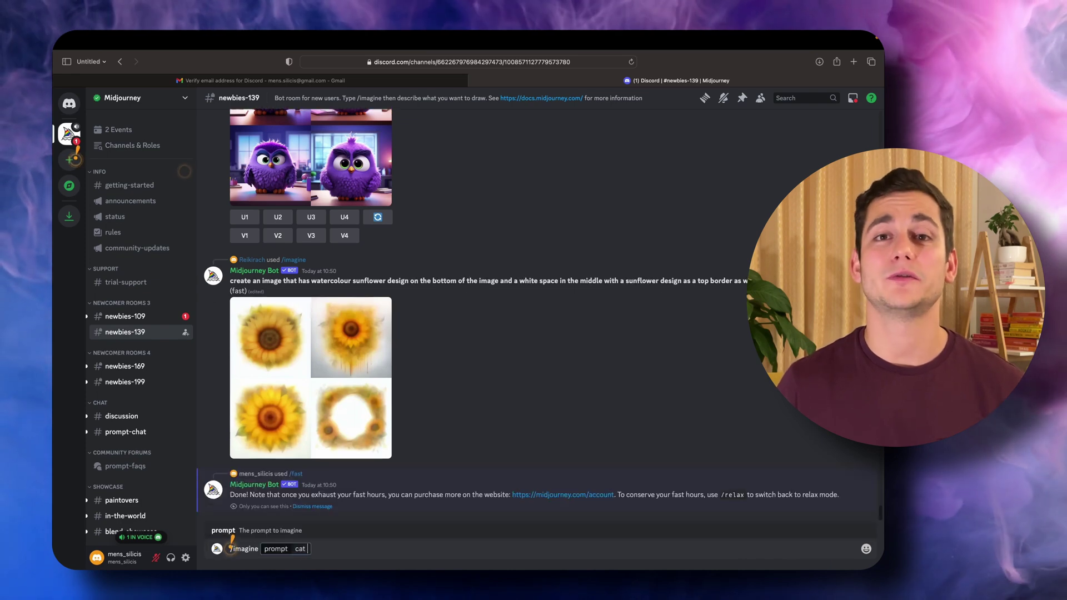
key(Return)
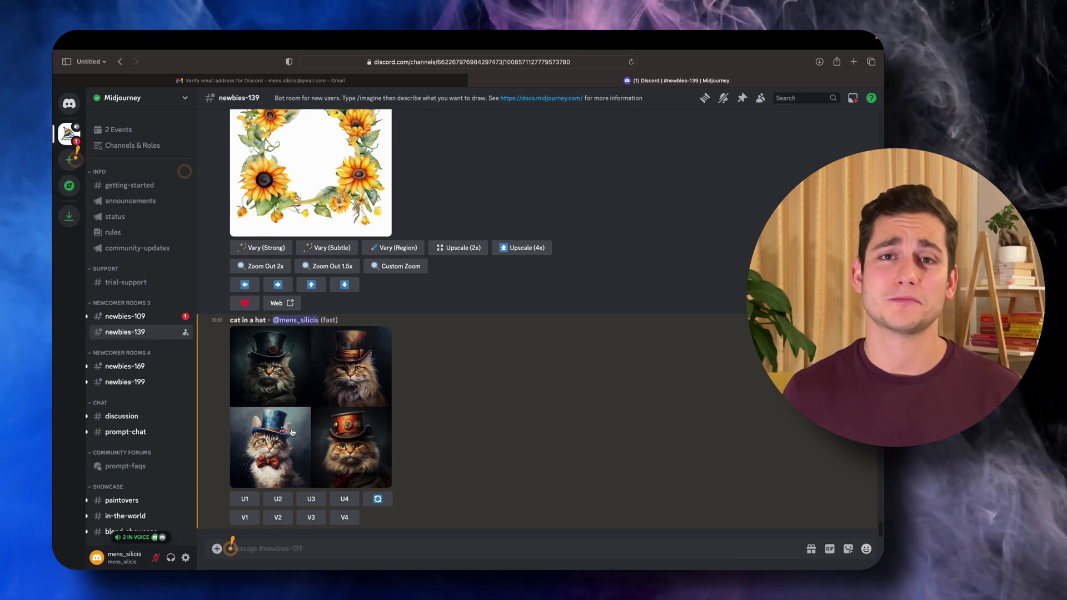
click(291, 432)
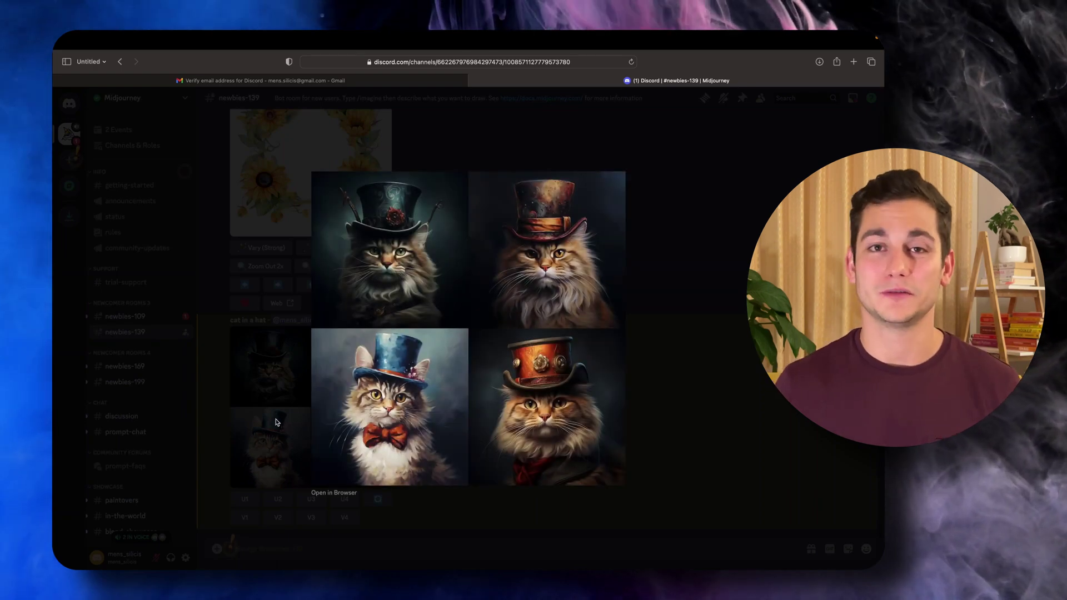
click(278, 444)
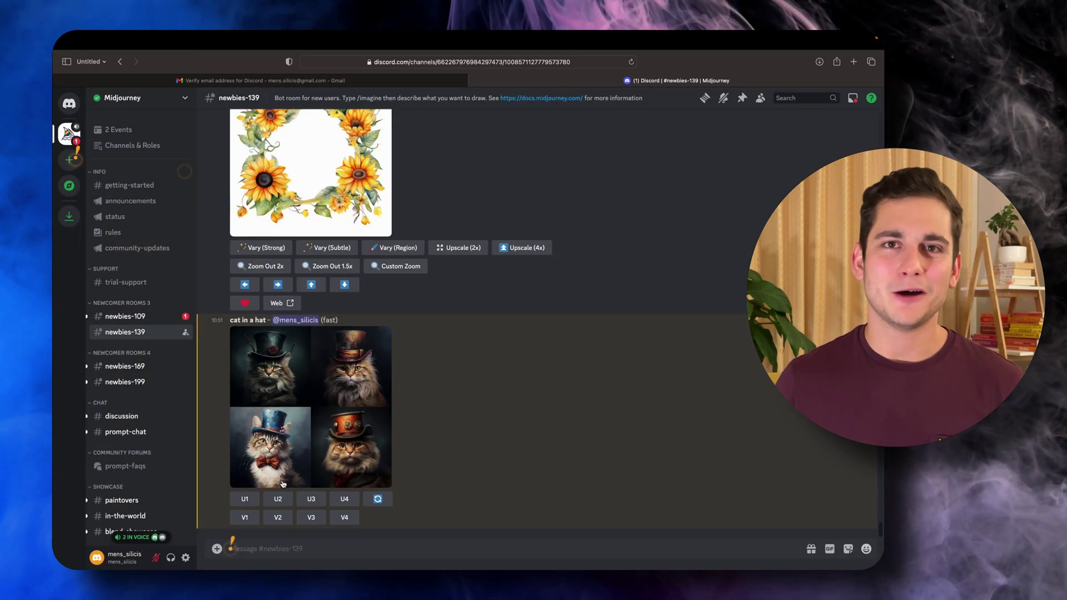
scroll(287, 475, up, 3)
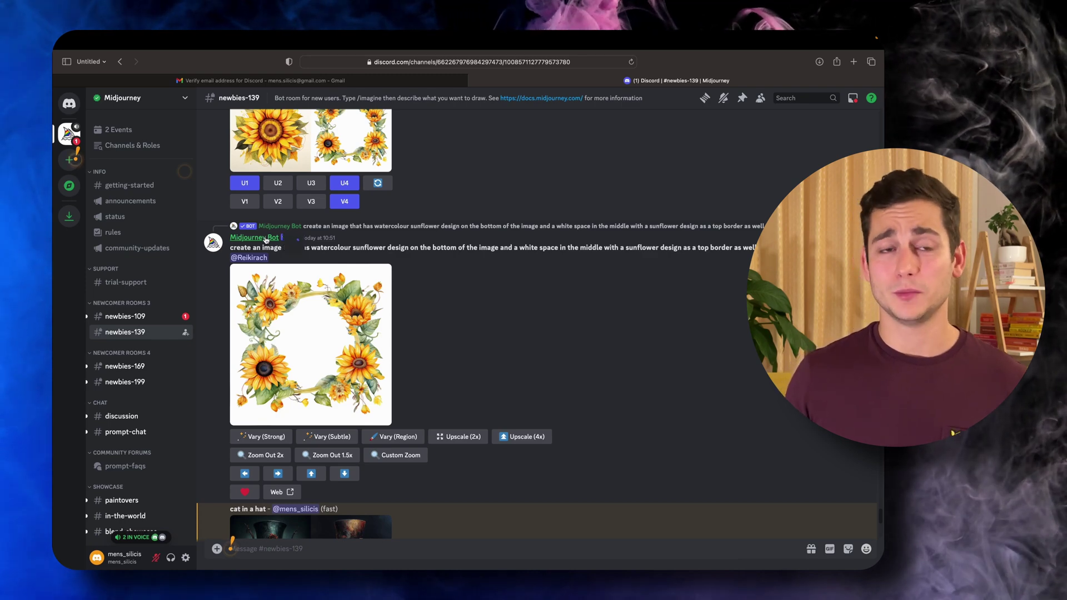
click(266, 240)
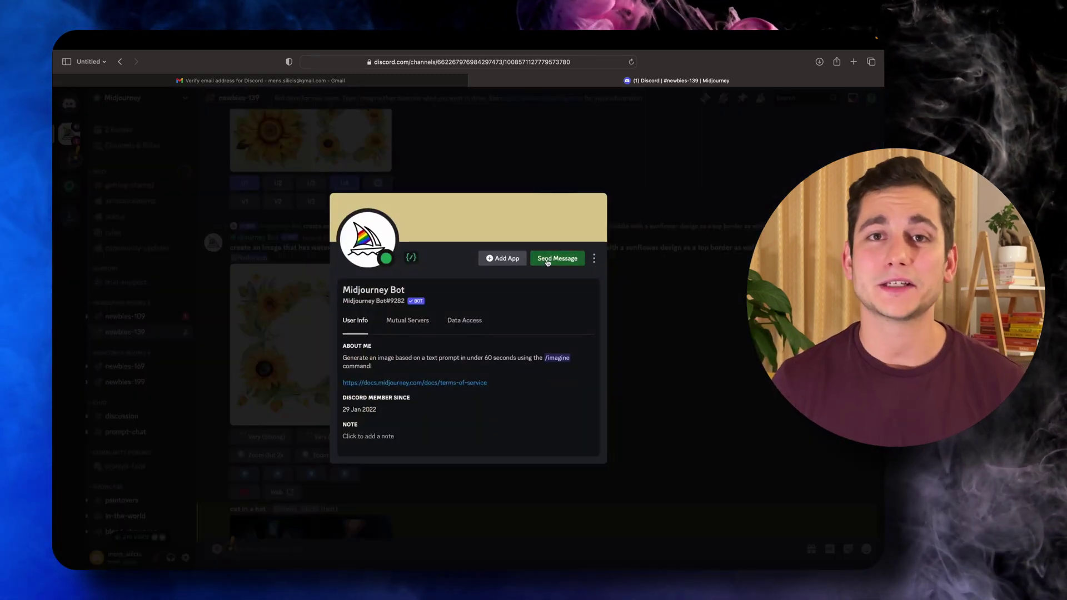
click(547, 259)
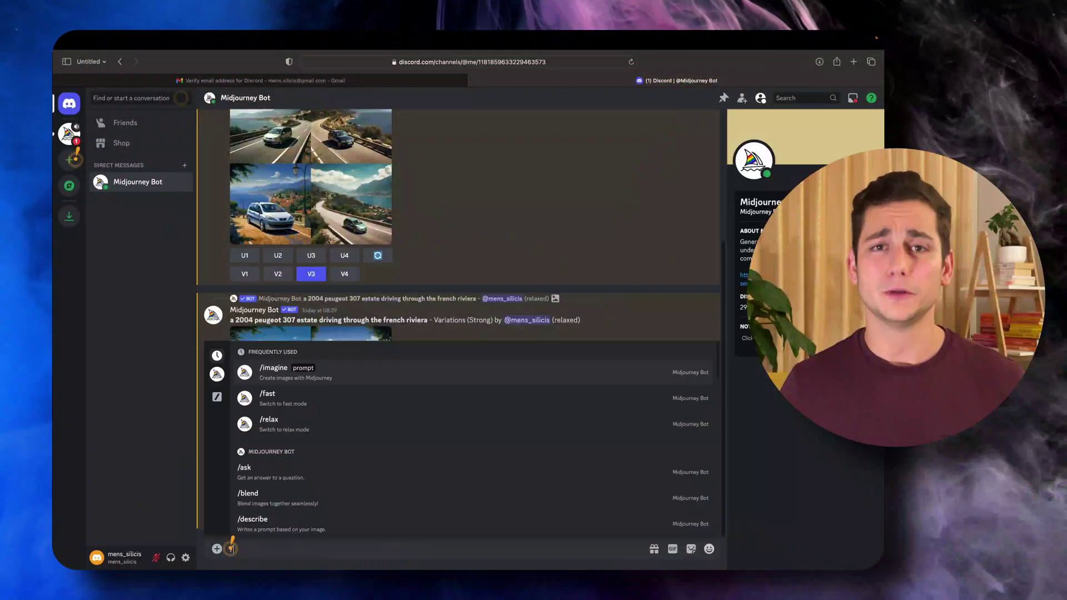
Send the pasted Zen garden prompt via /imagine and enlarge the resulting four-image grid
text(imagine)
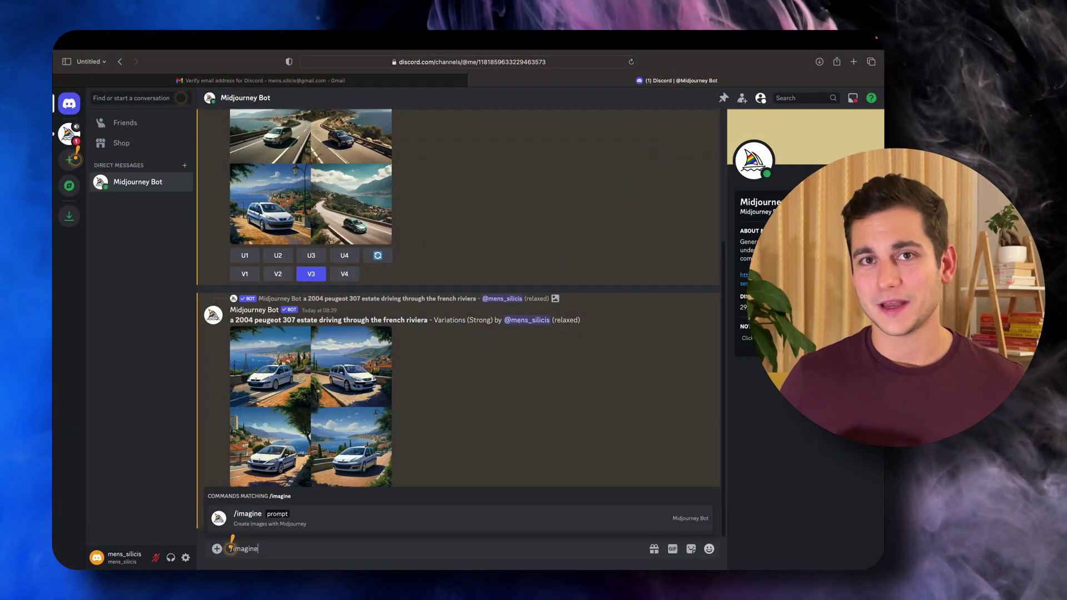
key(Return)
text(A tranquil Zen garden with cherry blossom trees, a small bridge, and koi fish swimming in a pond.)
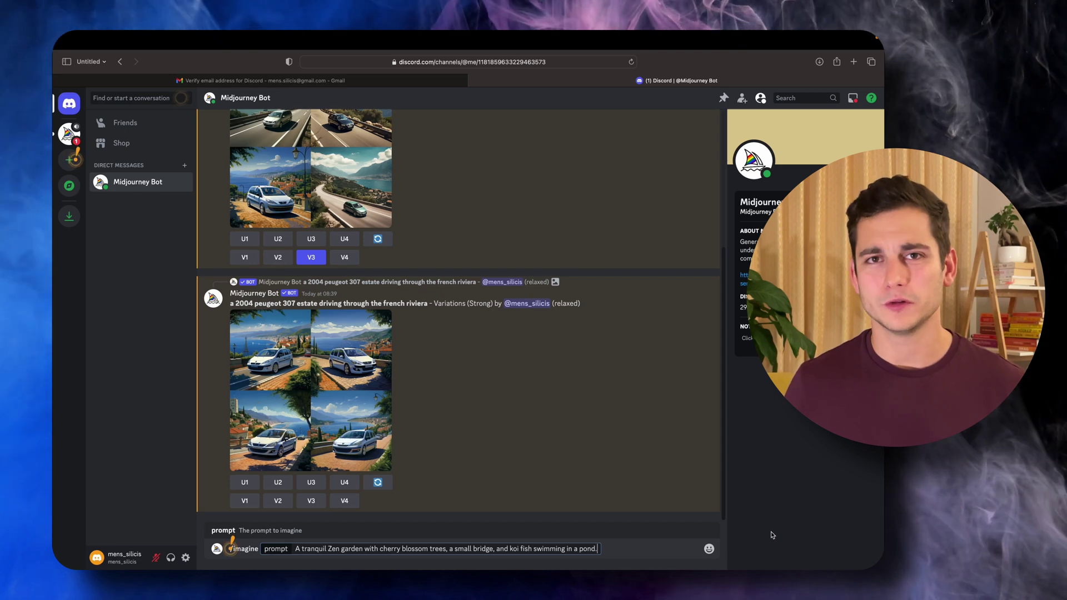
key(Return)
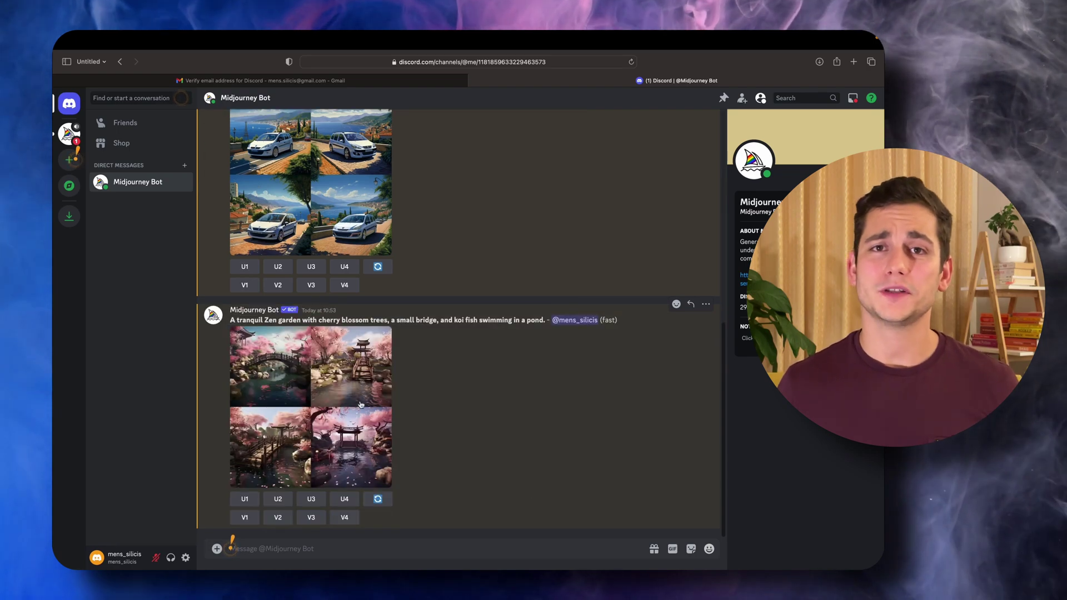
click(360, 404)
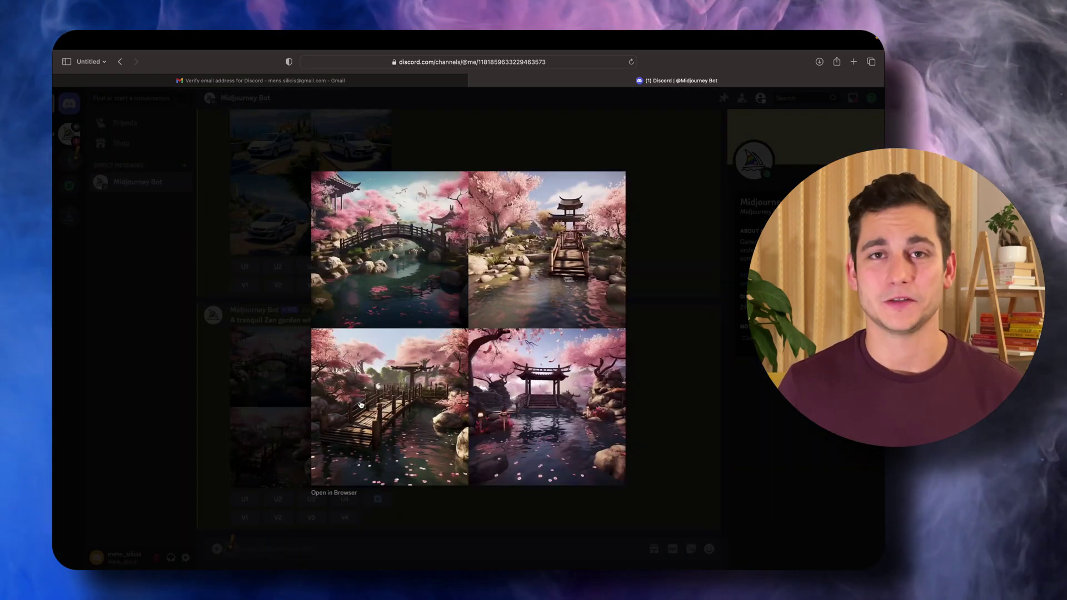
Dismiss the Zen garden image lightbox with Esc
key(Escape)
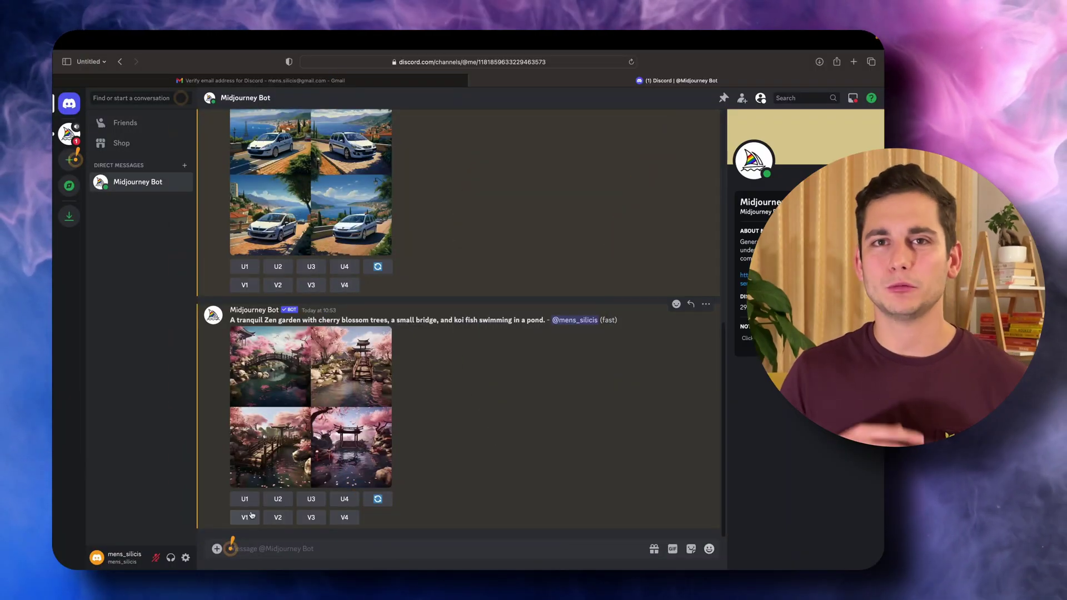
Make V1 strong variations, upscale variation U4, and open the upscale full-size in the browser
click(248, 516)
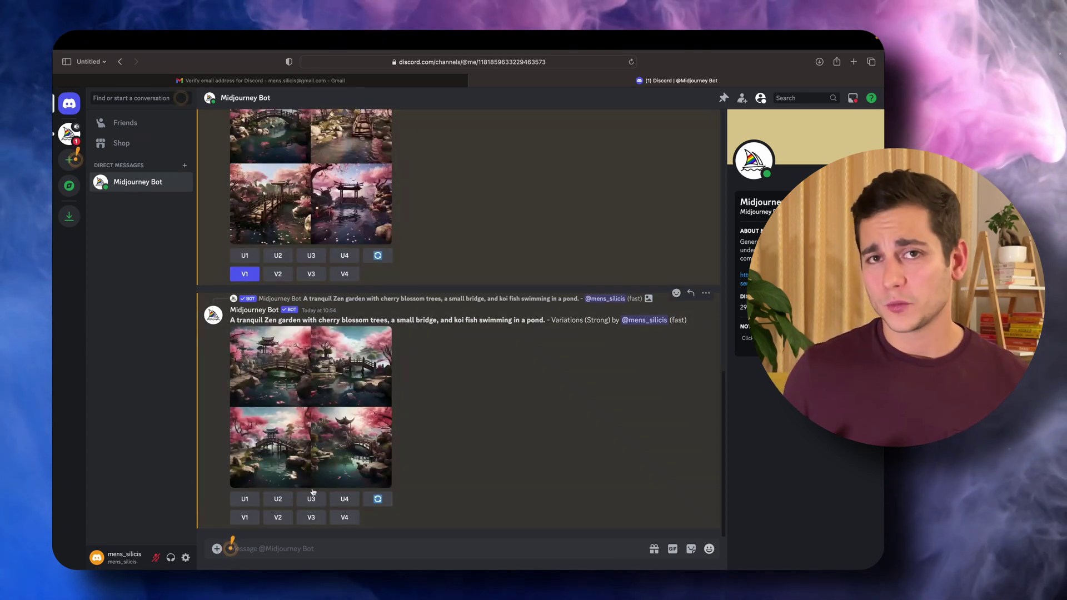
click(296, 438)
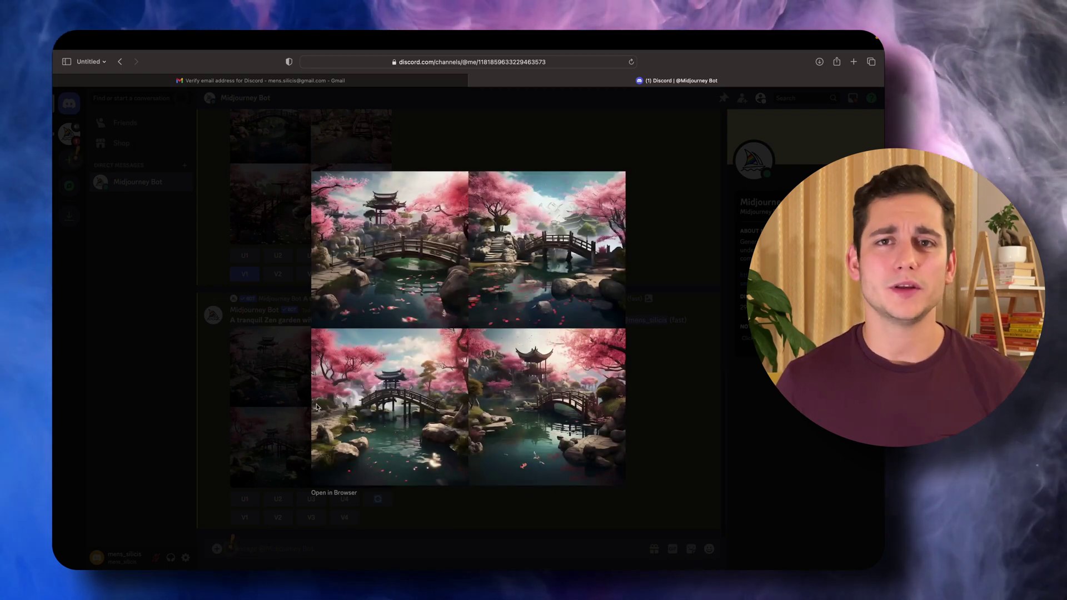
click(248, 391)
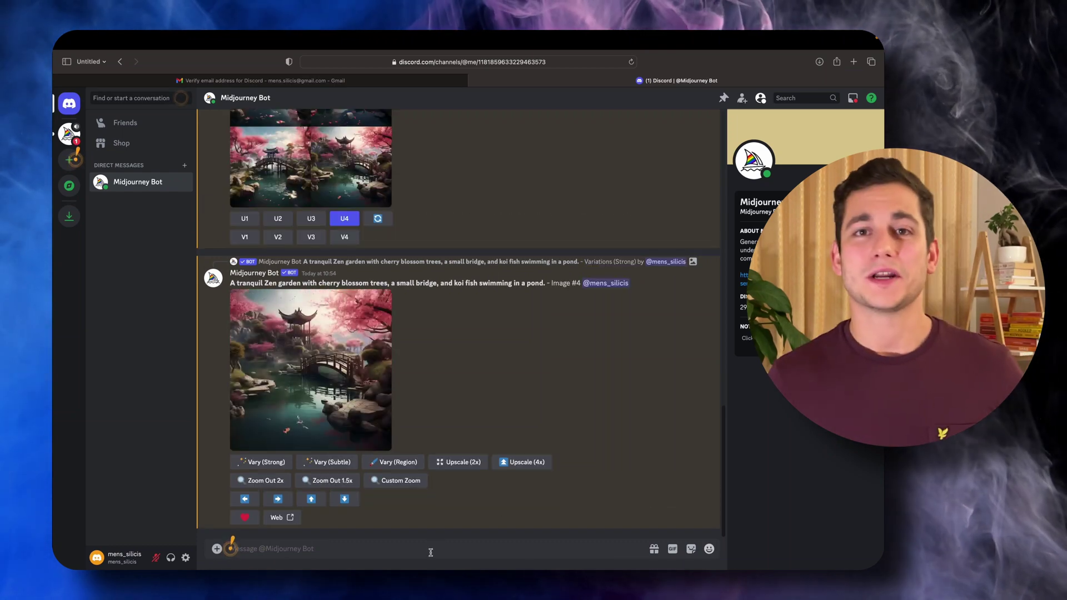
click(349, 406)
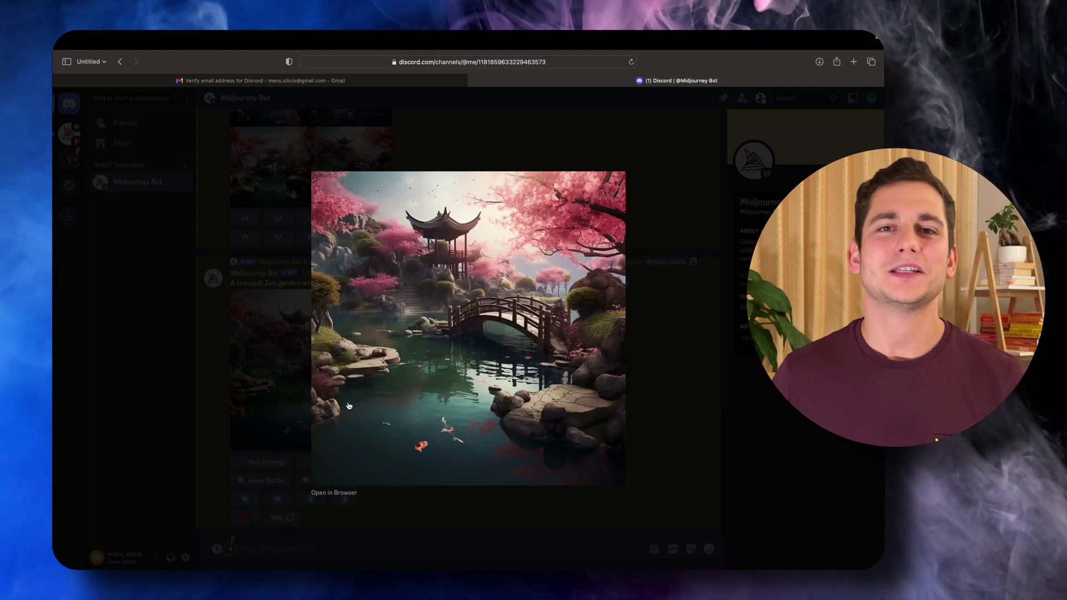
click(351, 493)
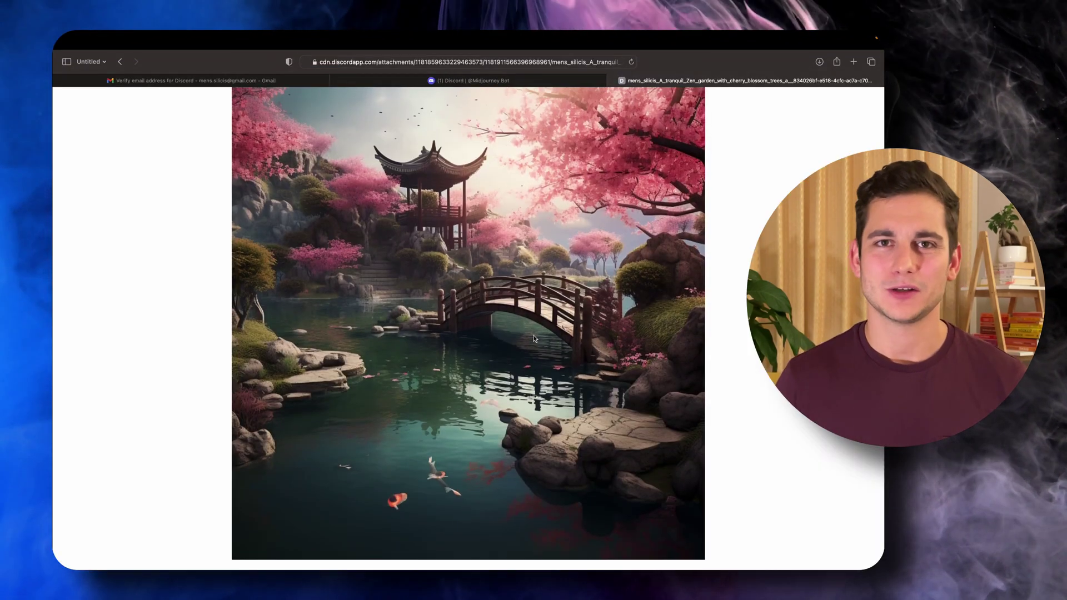
Save the upscaled Zen garden image to the Downloads folder
right_click(510, 333)
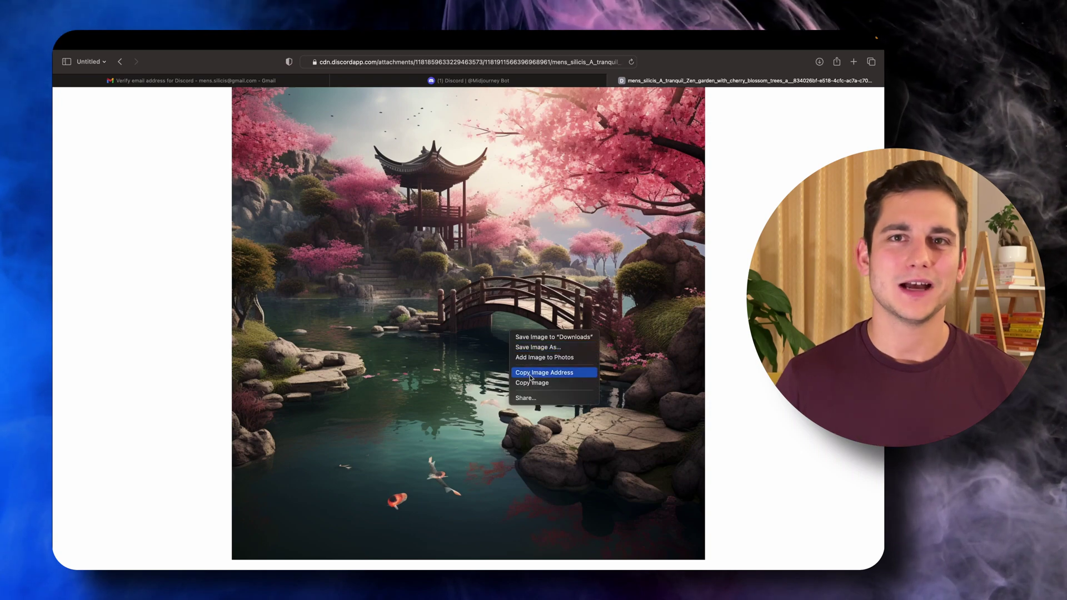
click(556, 339)
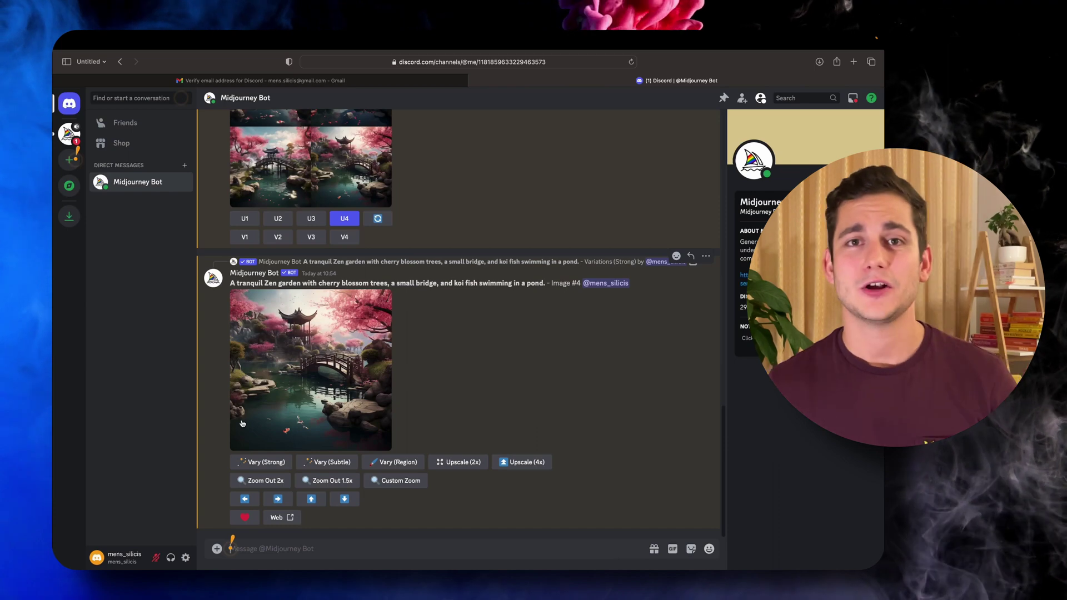
Run Vary (Strong) on the upscaled Zen garden image and enlarge the resulting four-image grid
click(258, 462)
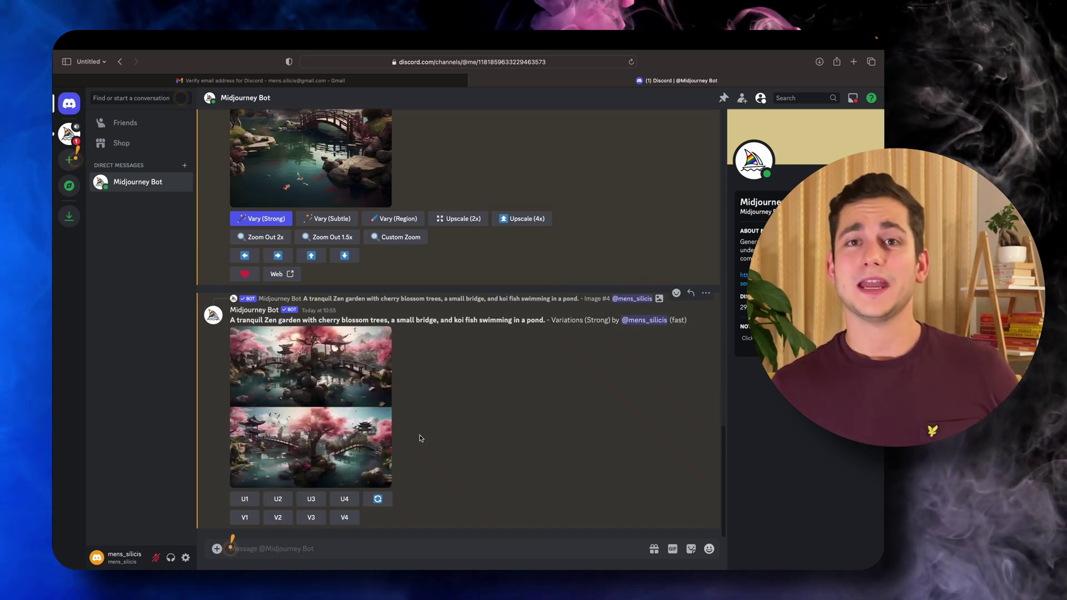
click(326, 452)
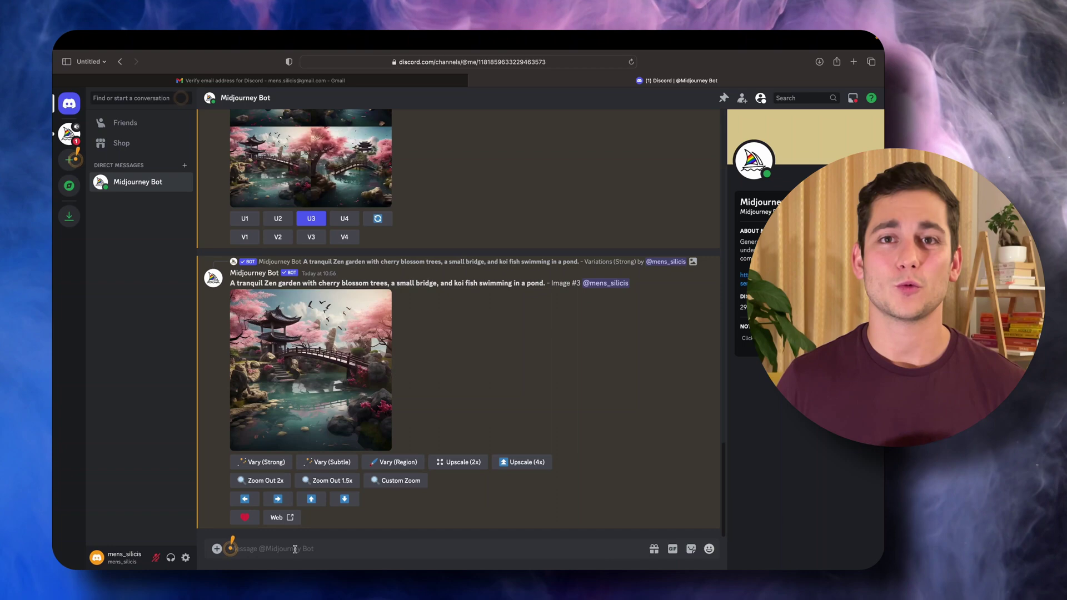
Generate a Midjourney grid with the /imagine prompt 'cartoon racoon, anime'
text(/imagine)
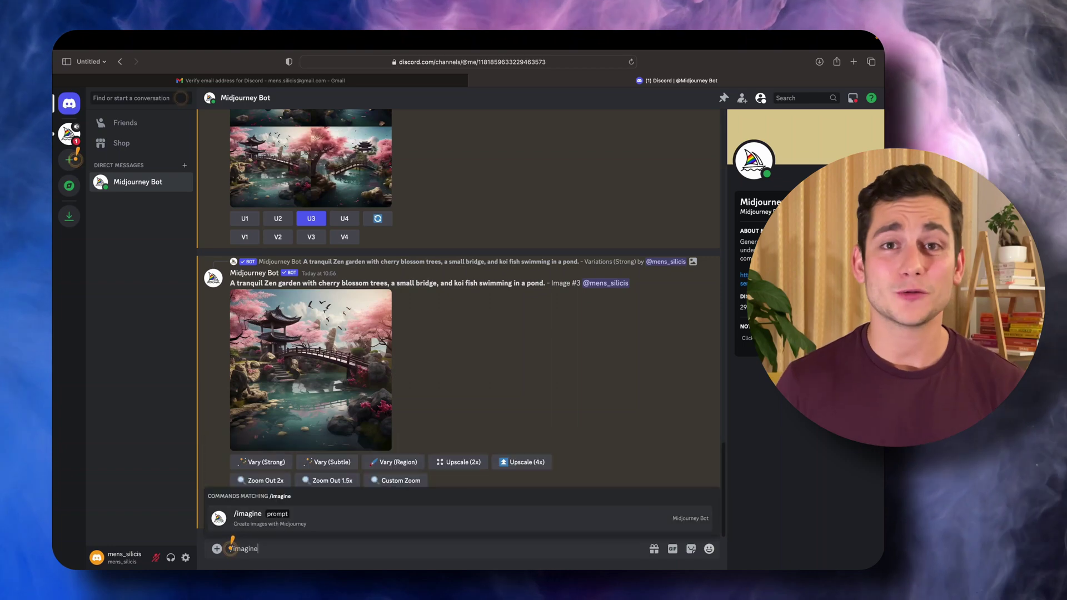
key(Tab)
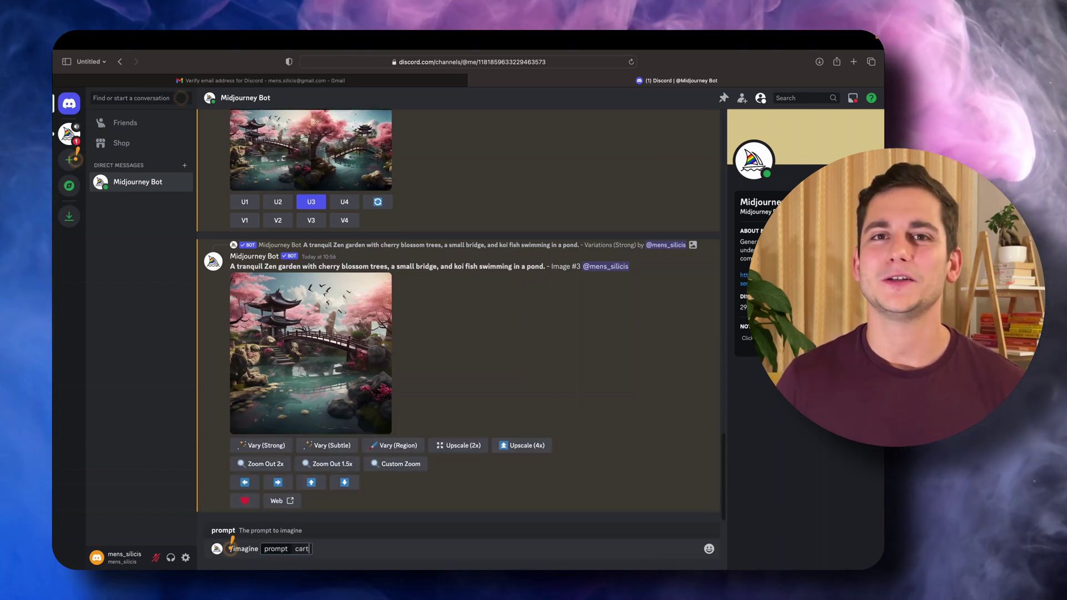
text(cartoon racoon, anime)
key(Return)
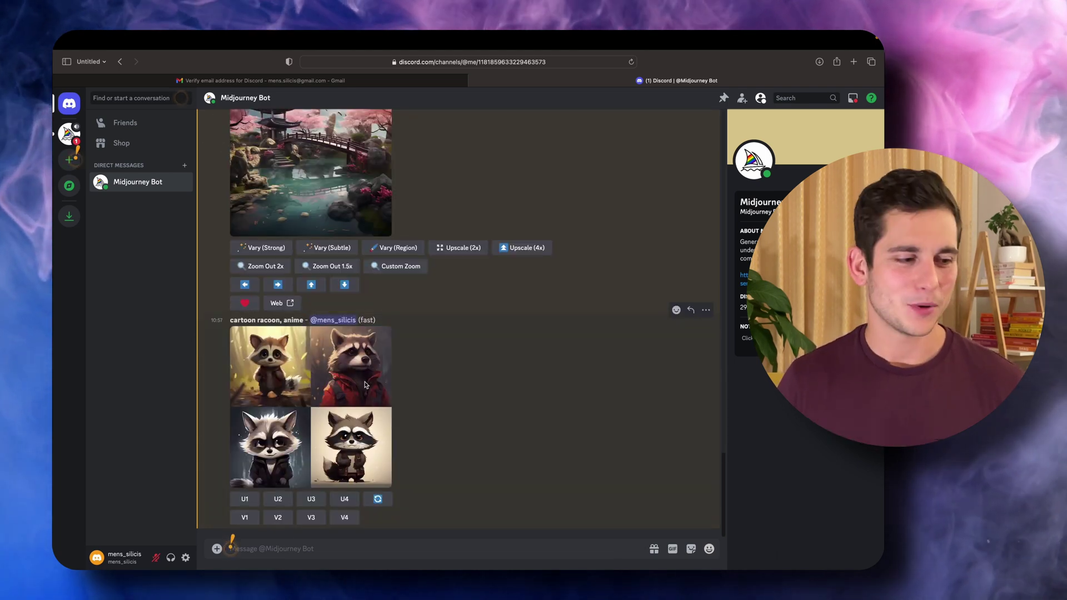
Preview the raccoon grid enlarged, then upscale the second image with U2
click(365, 385)
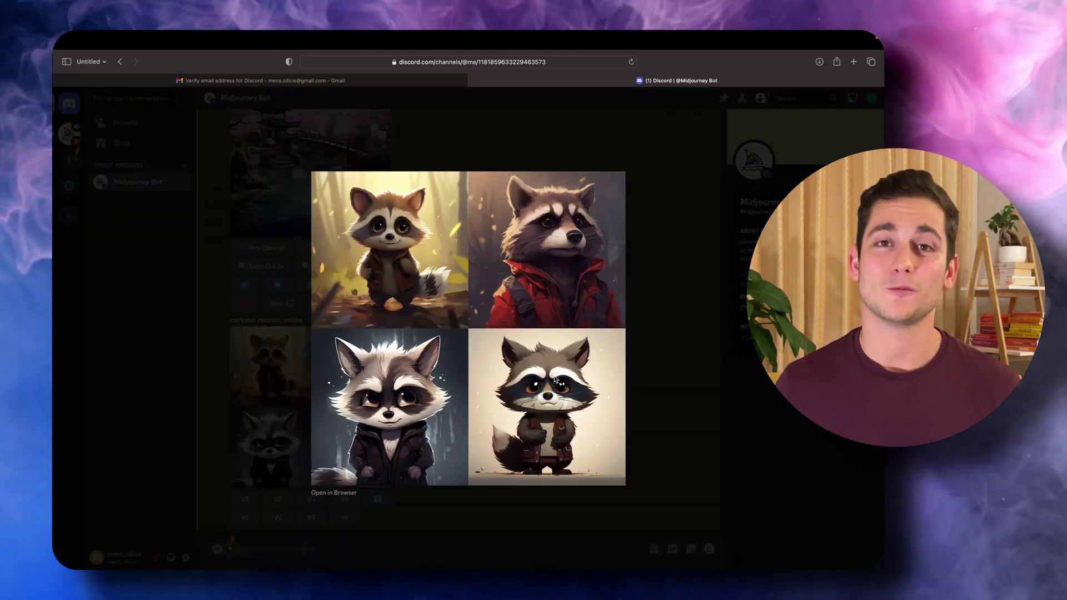
click(667, 316)
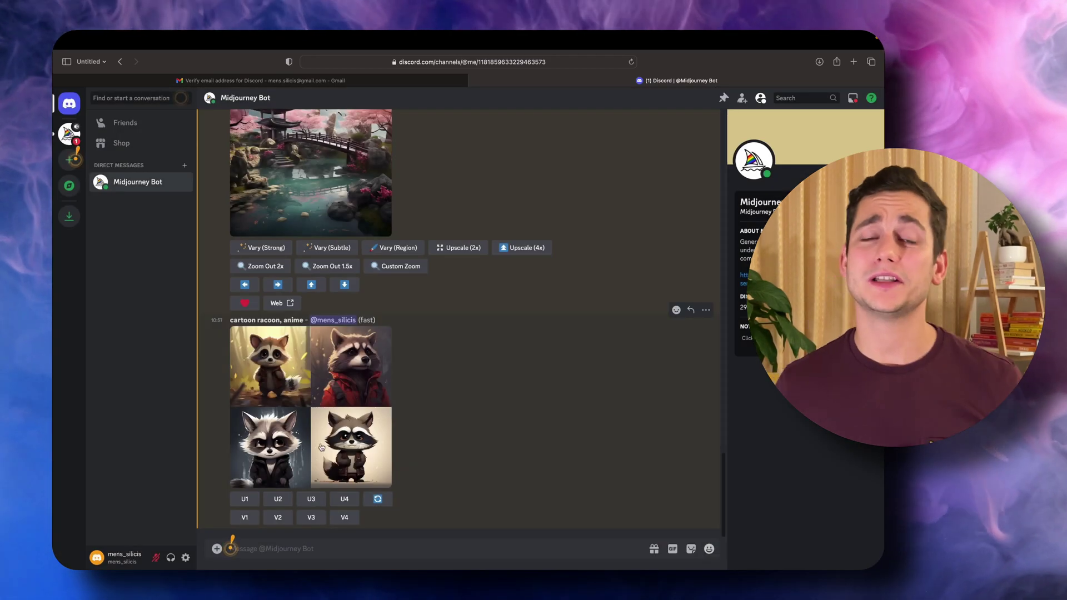
click(277, 499)
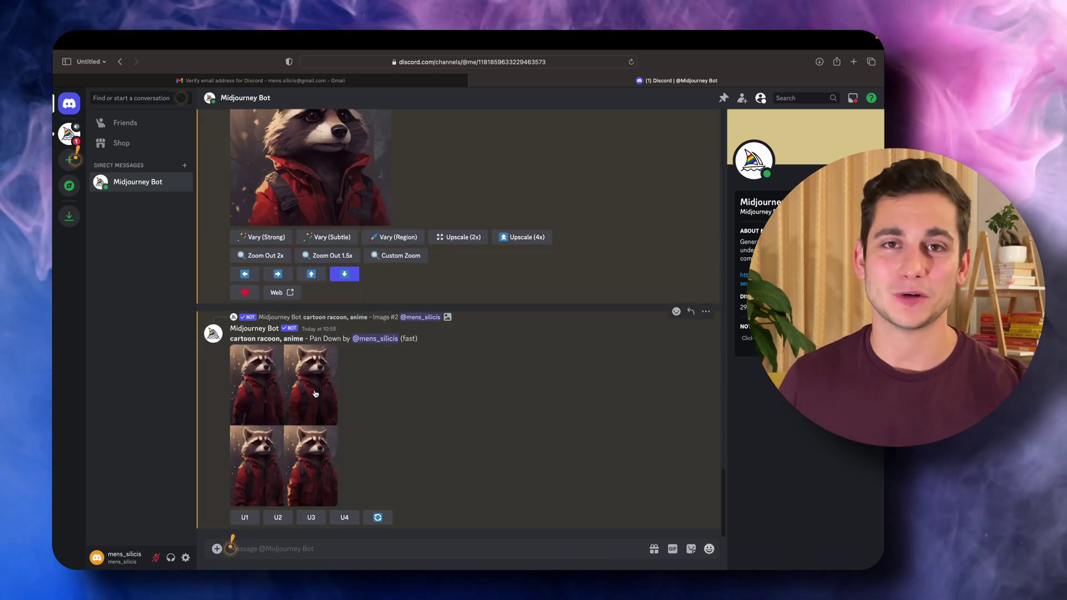
Preview the pan-down raccoon grid, then enlarge the Zoom Out 2x grid of image #3
click(318, 392)
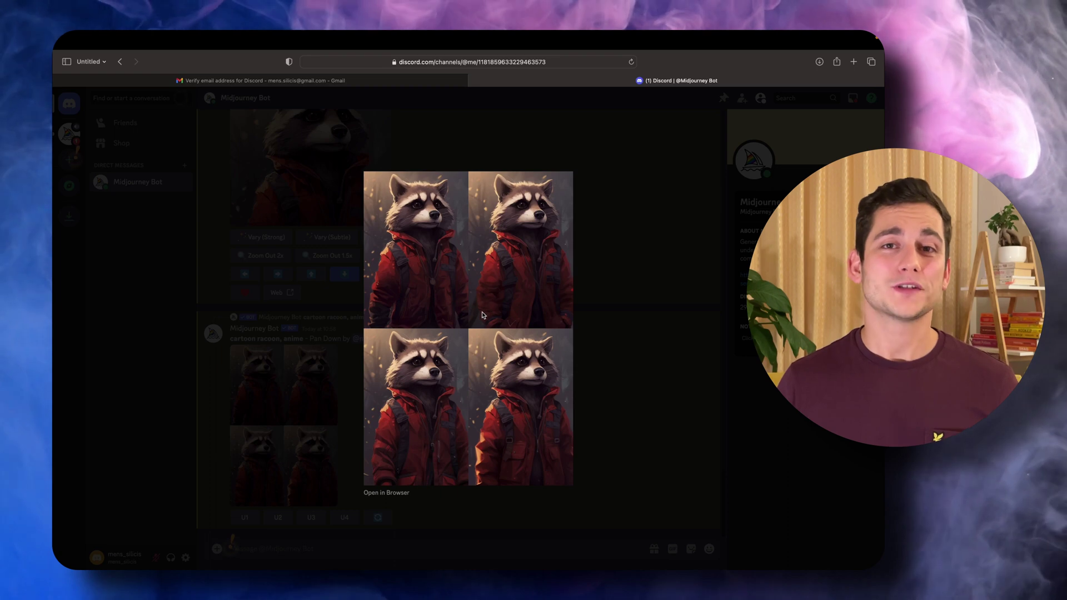
click(322, 378)
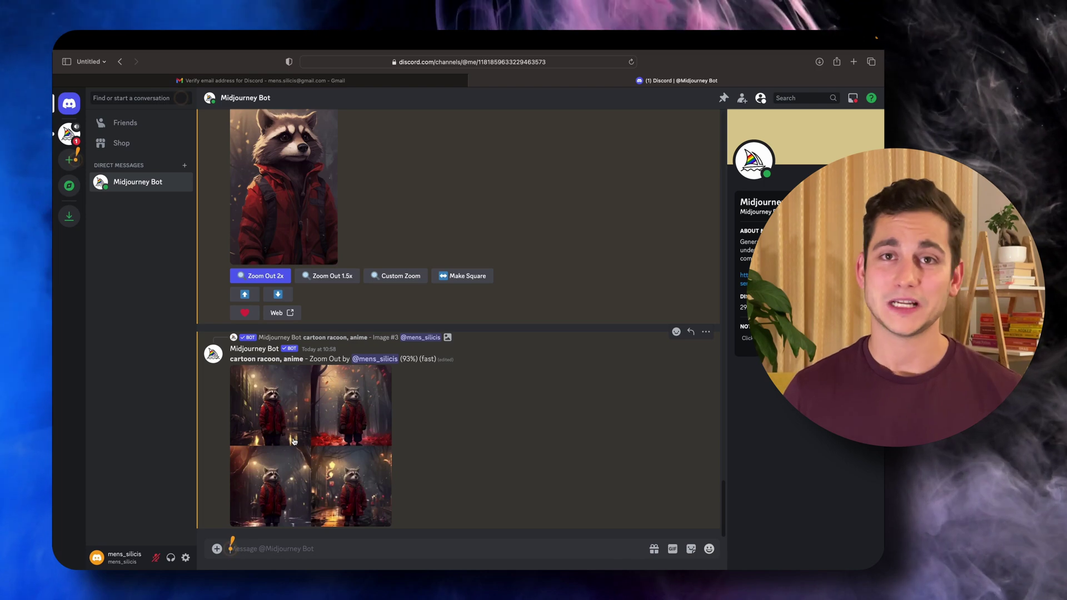
click(305, 426)
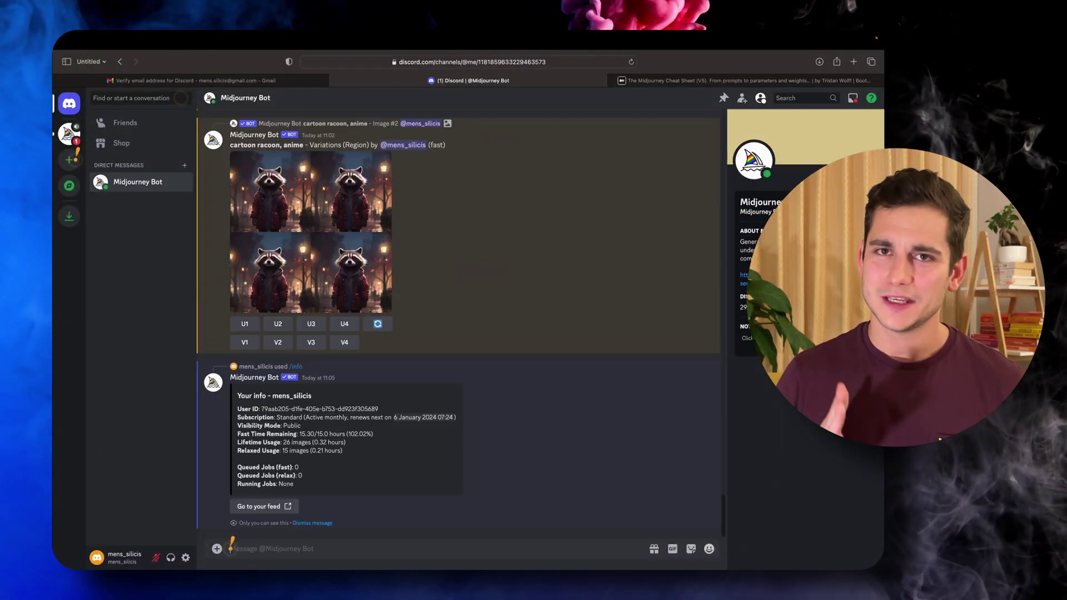
Switch the Midjourney Bot to relax mode with the /relax command
text(/)
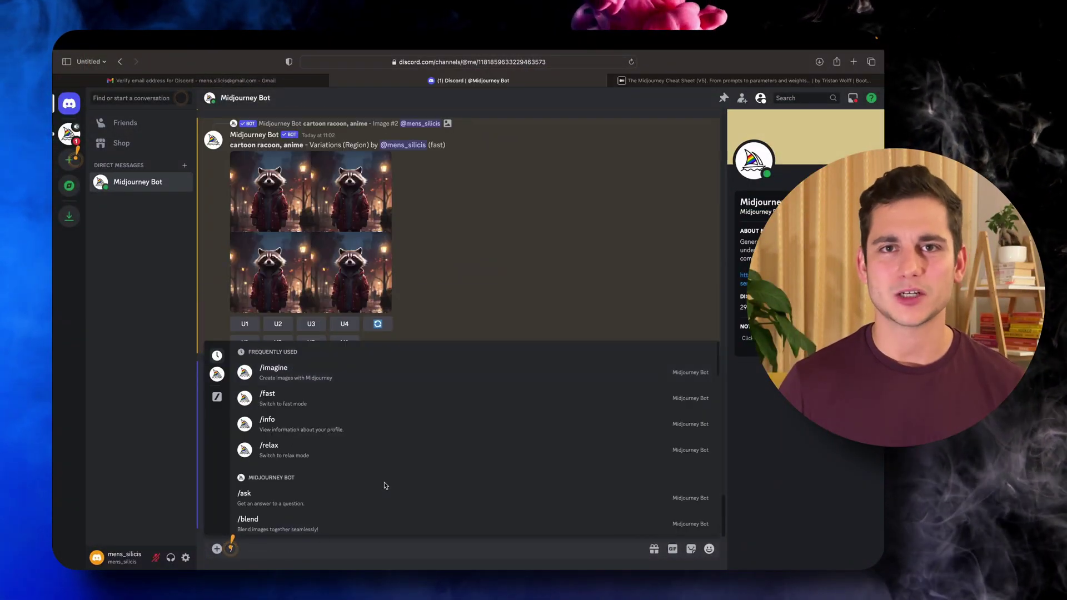
scroll(385, 485, down, 5)
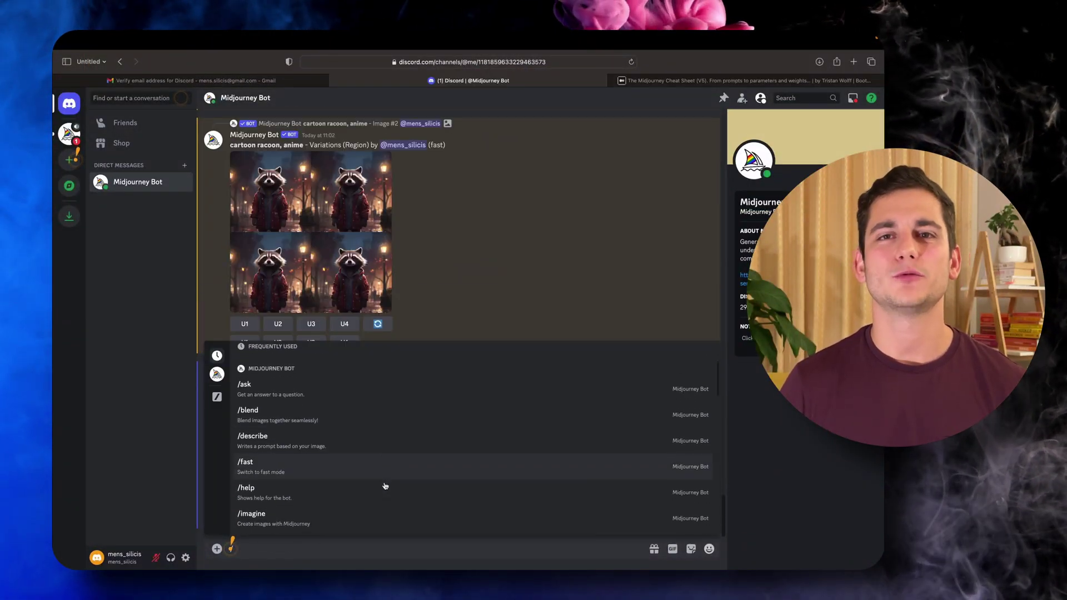
scroll(385, 486, down, 10)
scroll(385, 486, down, 5)
scroll(385, 486, down, 1)
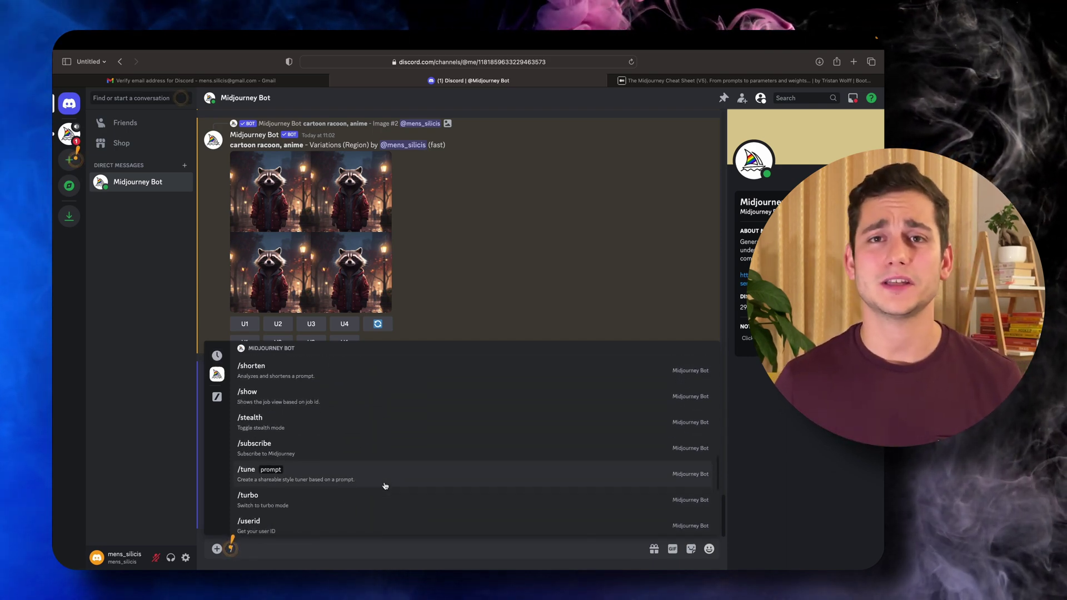
scroll(385, 486, down, 5)
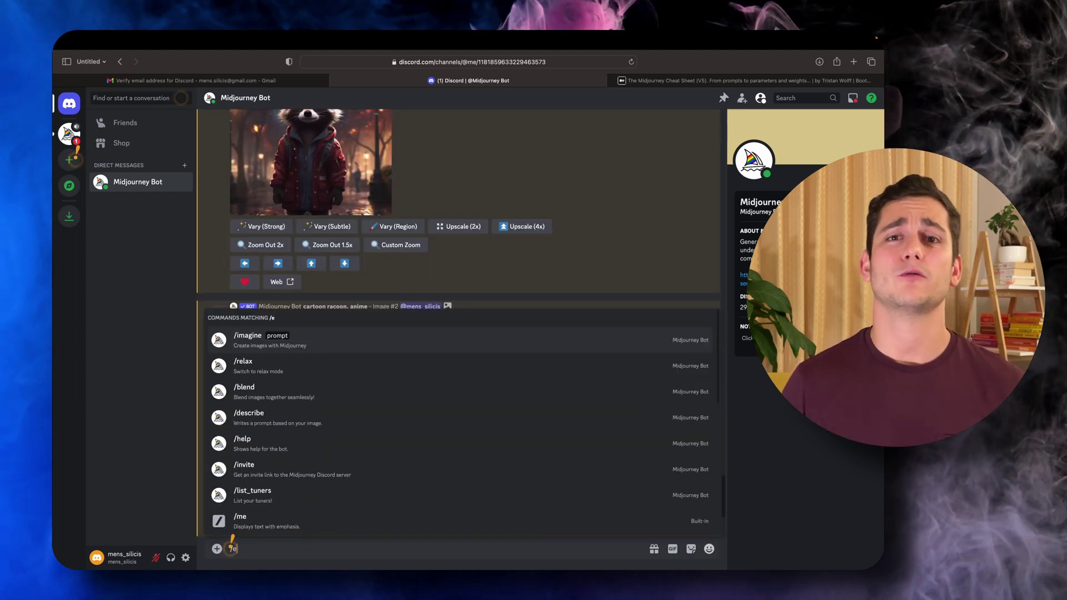
text(relax)
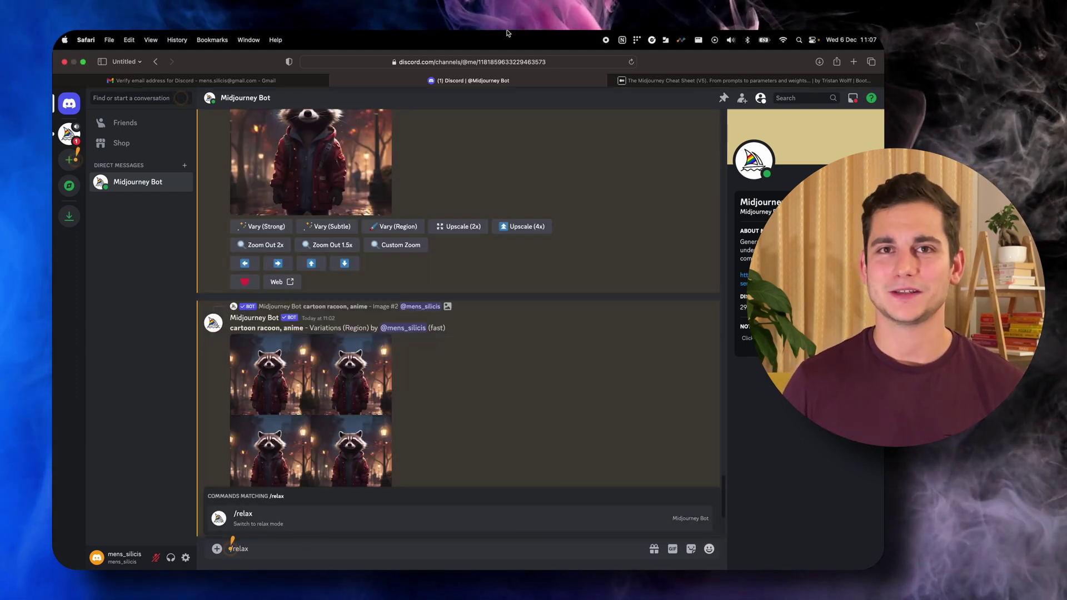
key(Return)
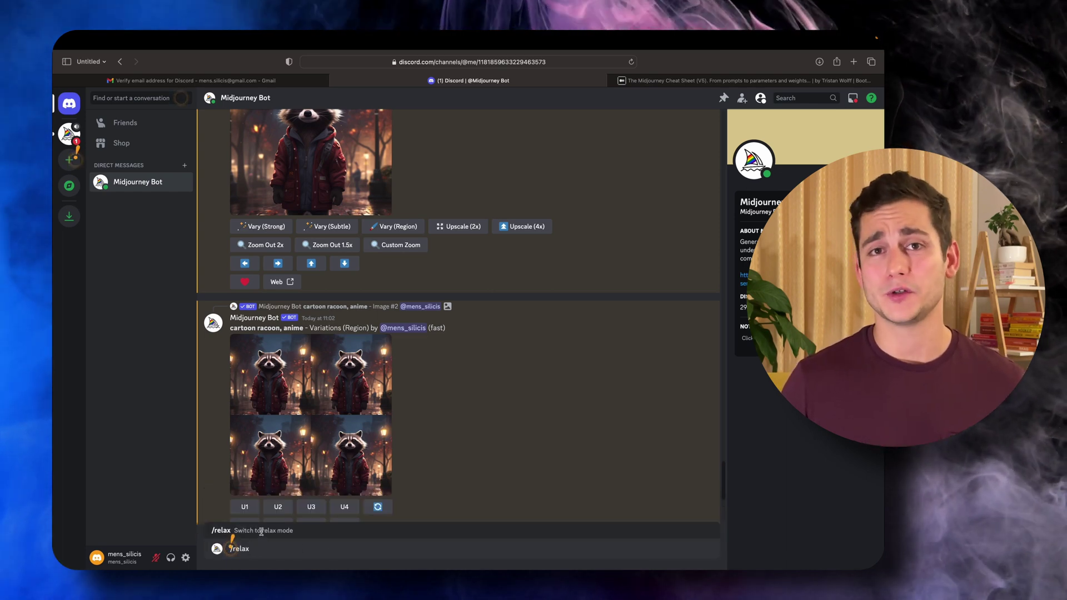
key(Return)
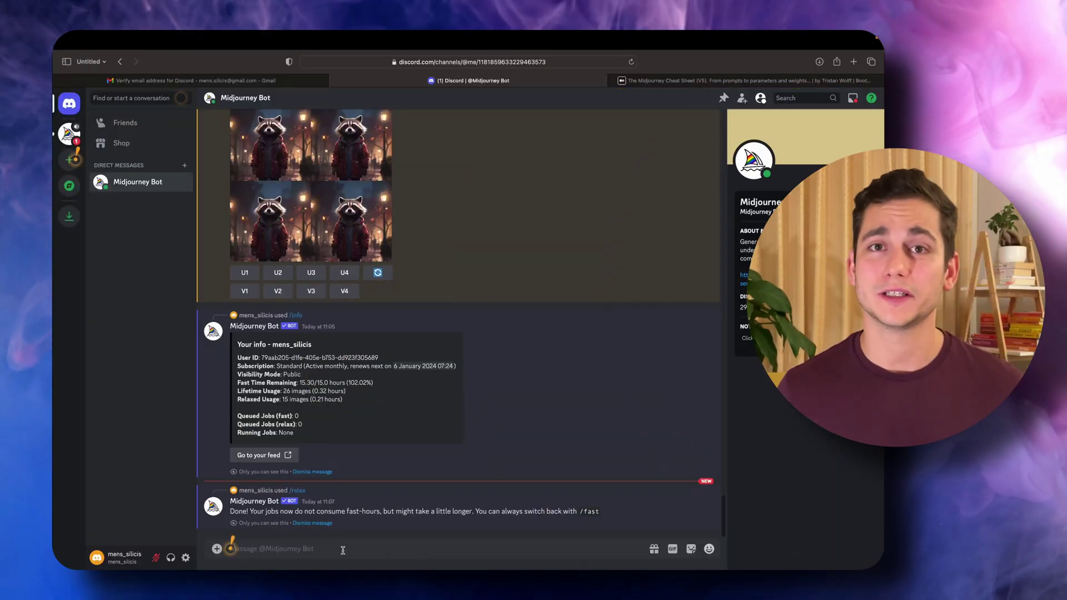
Switch Midjourney jobs back to fast mode with /fast
text(/fast)
key(Return)
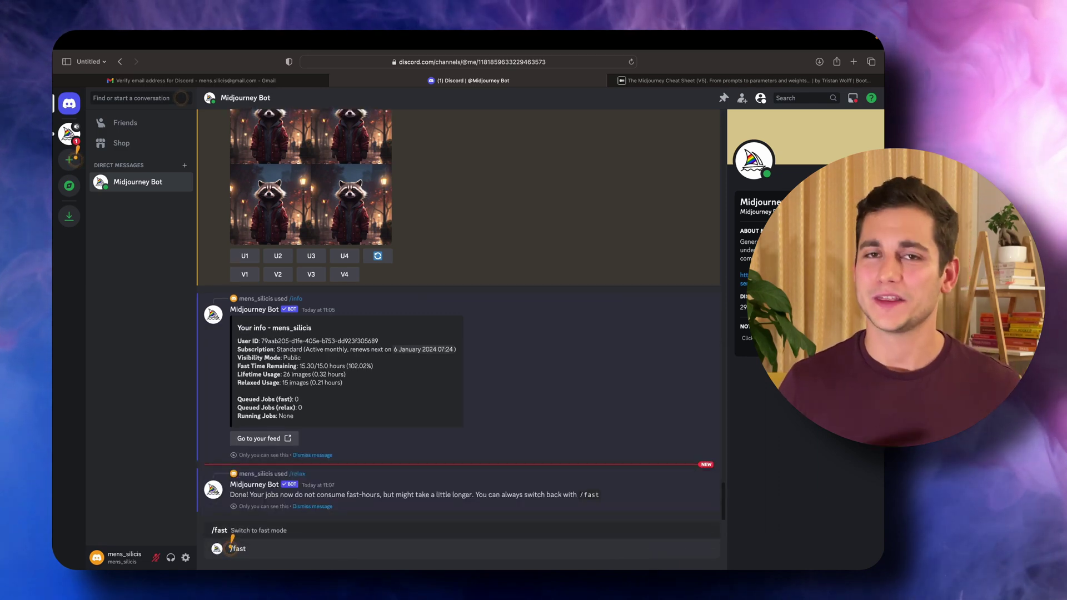
key(Return)
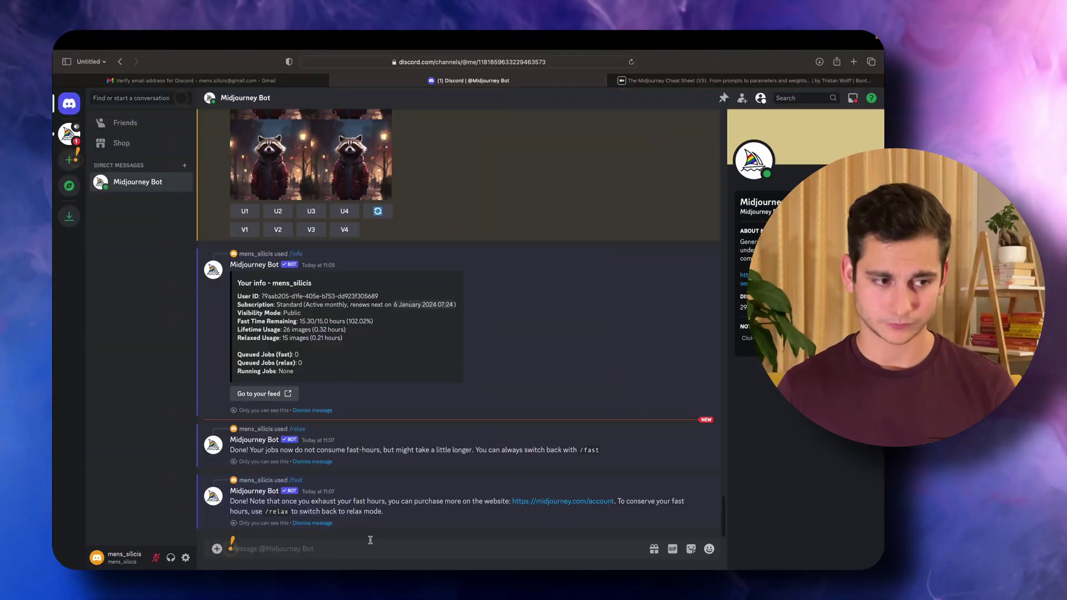
Have Midjourney /describe the anime boy image attached from Downloads
text(/descr)
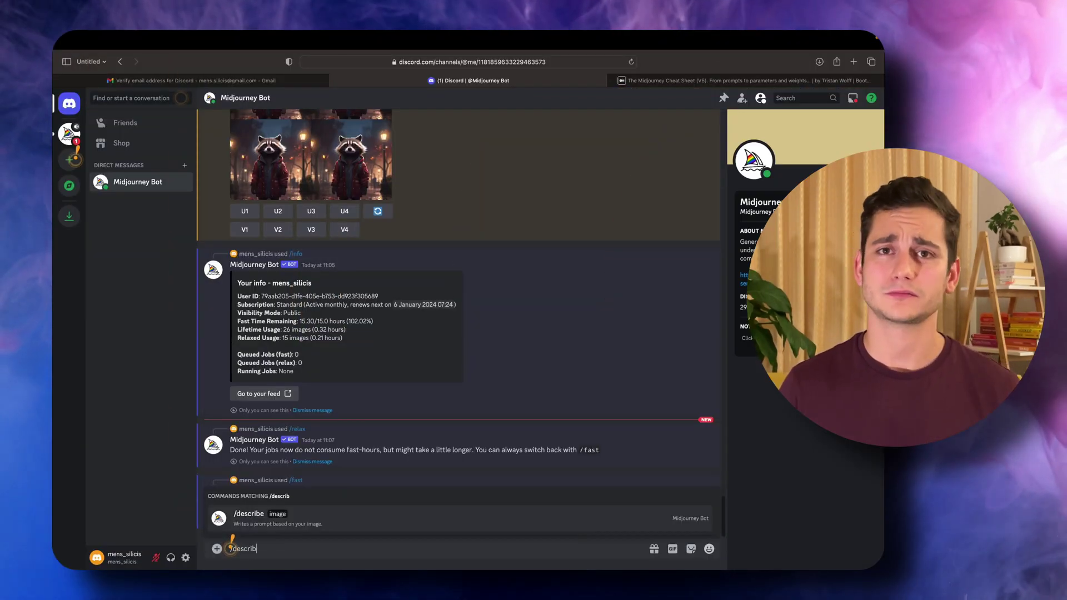
text(ib)
key(Return)
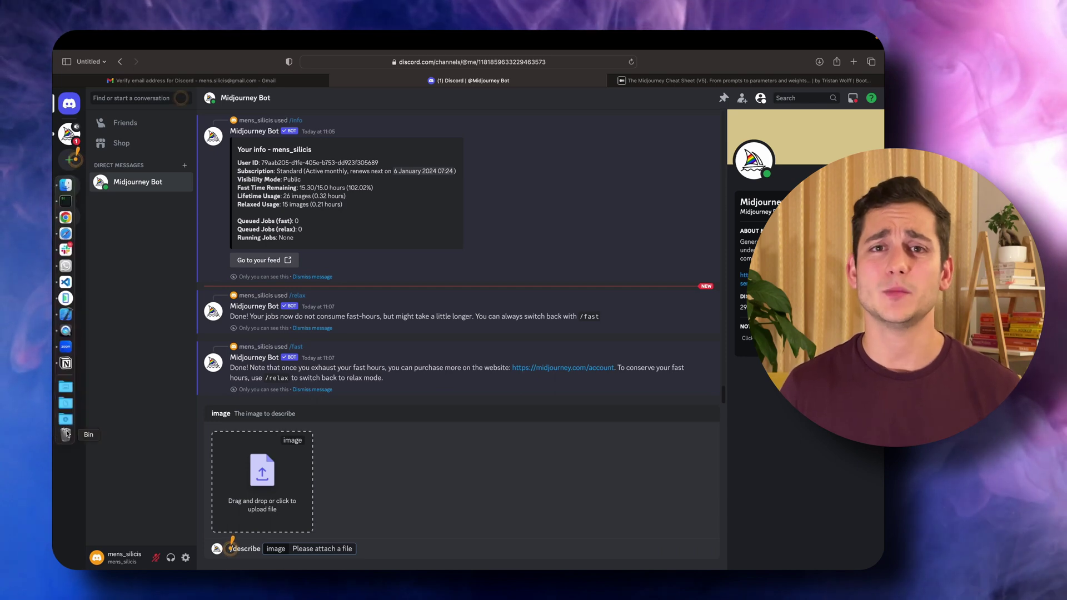
click(65, 420)
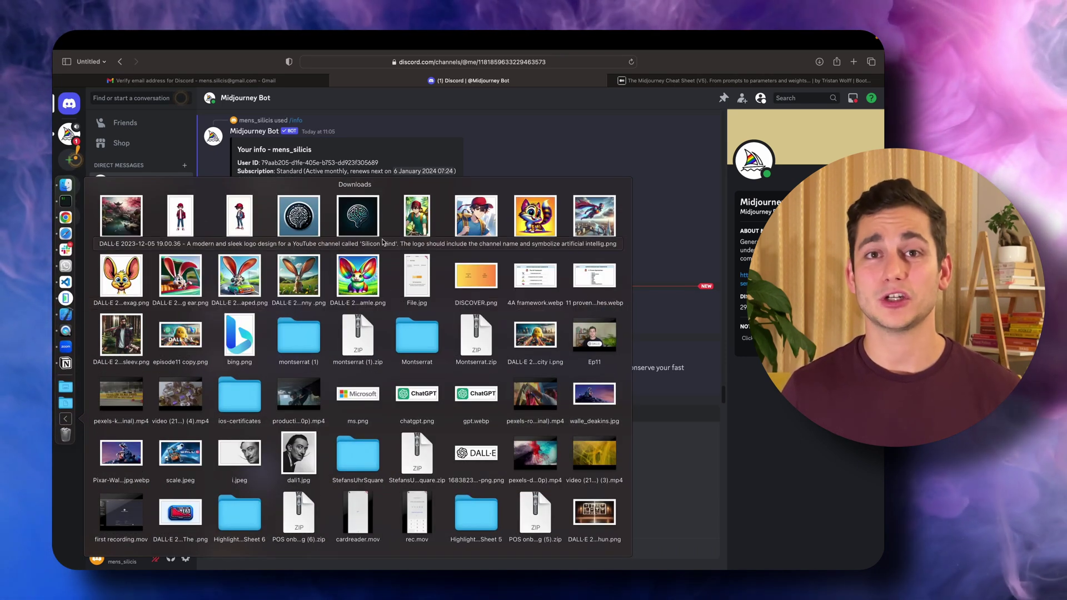
drag(413, 214, 250, 496)
key(Return)
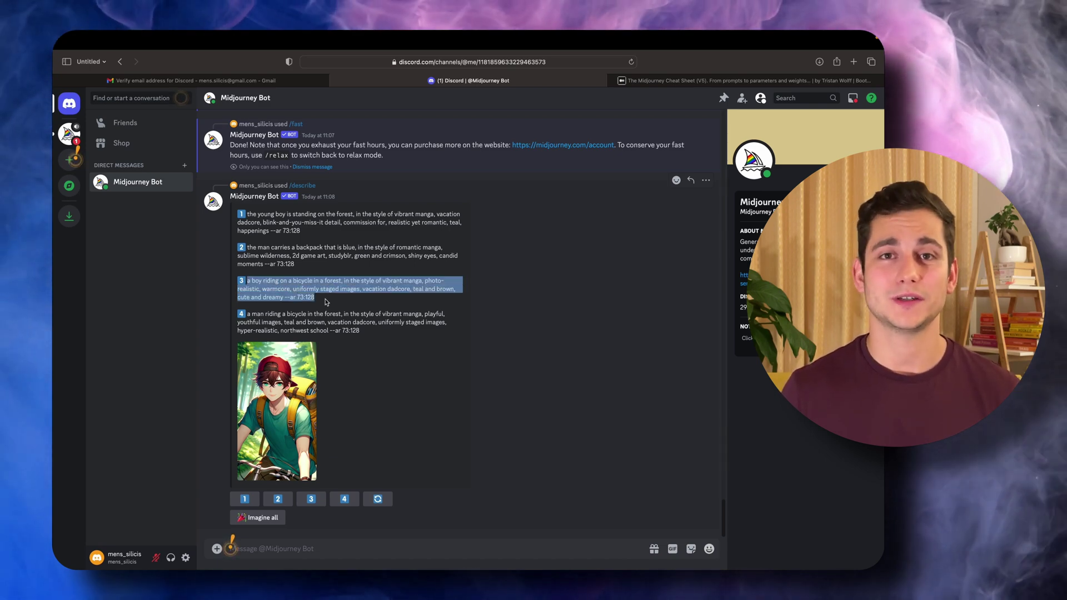
Generate a grid from the third described prompt, a boy riding a bicycle, and view it enlarged
click(321, 548)
text(/imagine)
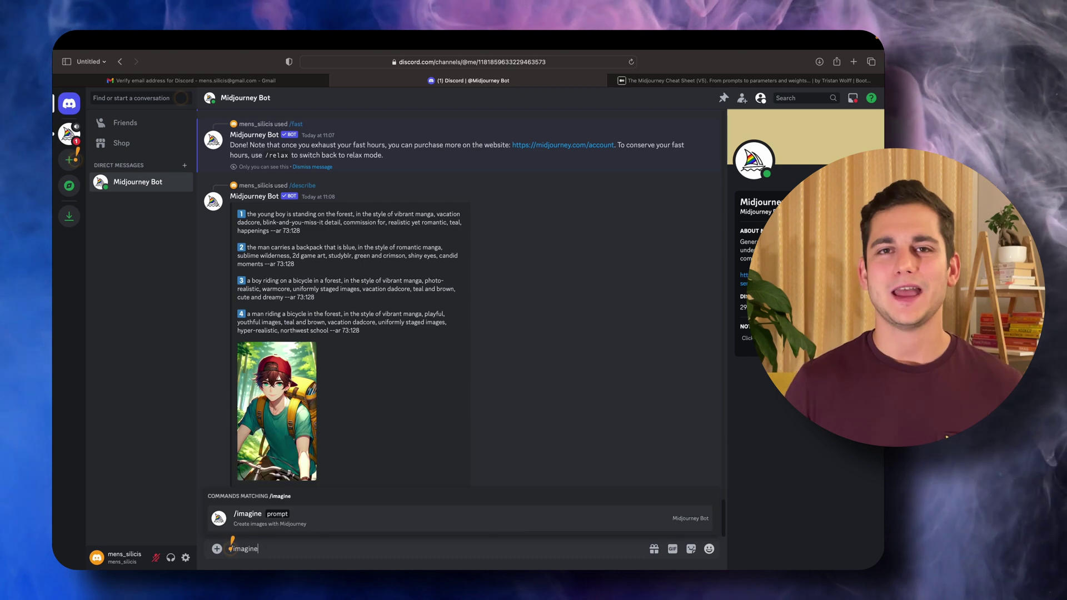
key(Tab)
text(a boy riding on a bicycle in a forest, in the style of vibrant manga, photo-realistic, warmcore, uniformly staged images, vacation dadcore, teal and brown, cute and dreamy --ar 73:128)
key(Return)
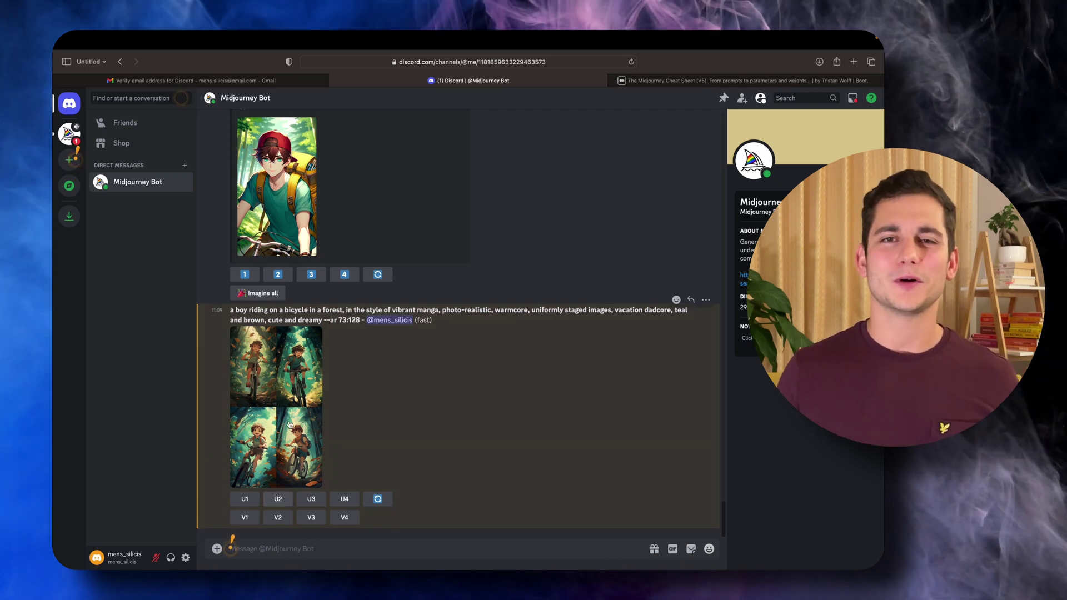
click(279, 403)
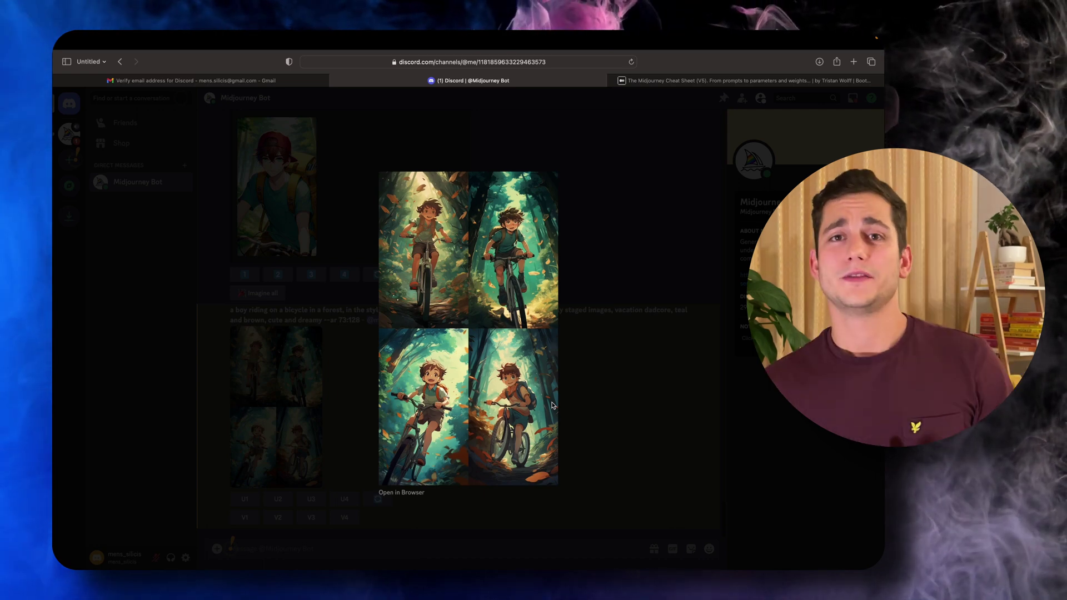
Close the image viewer and request the Midjourney account details with /info
key(Escape)
text(/info)
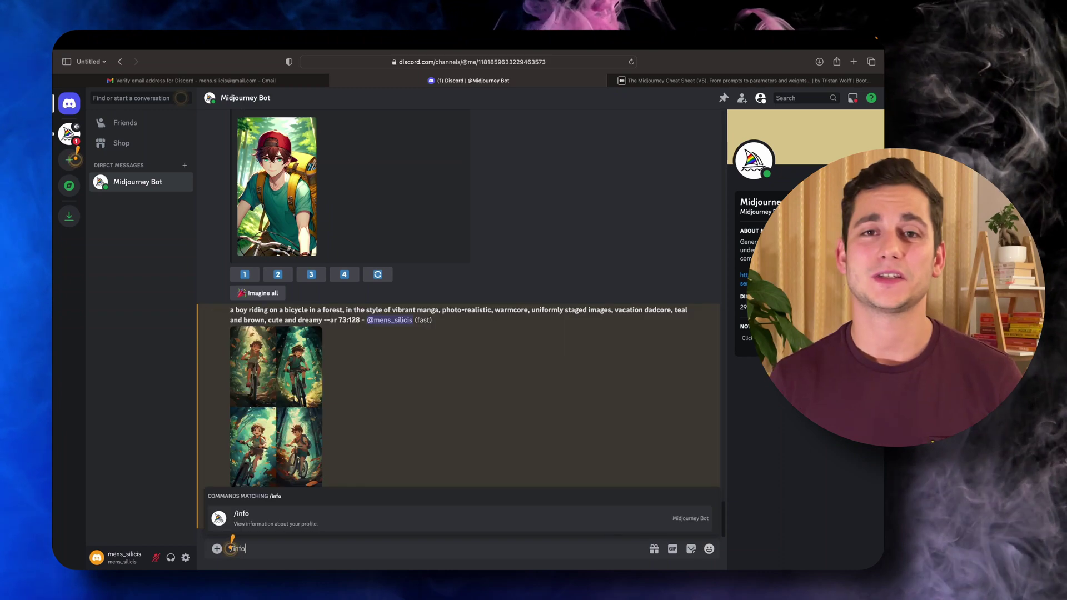
key(Return)
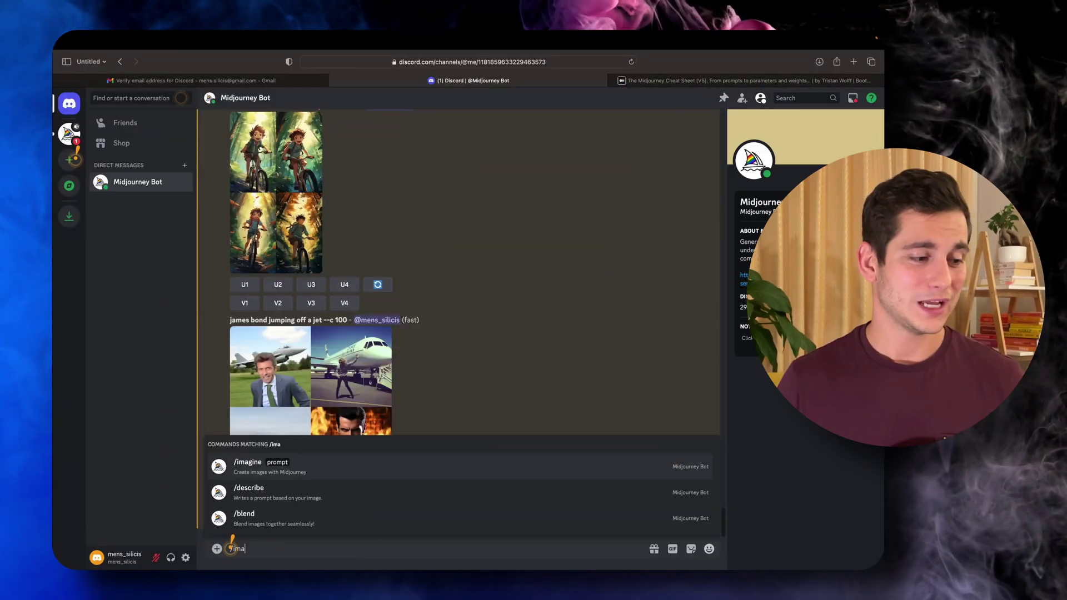
Generate the skincare commercial portrait grid and preview it enlarged
text(imagine)
key(Tab)
key(super+v)
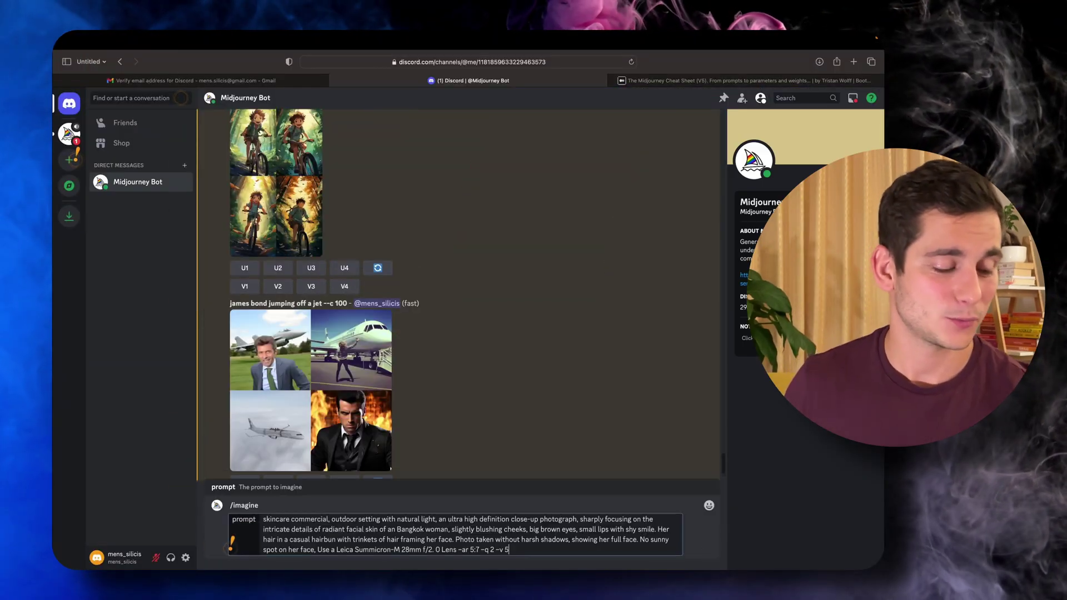
key(Return)
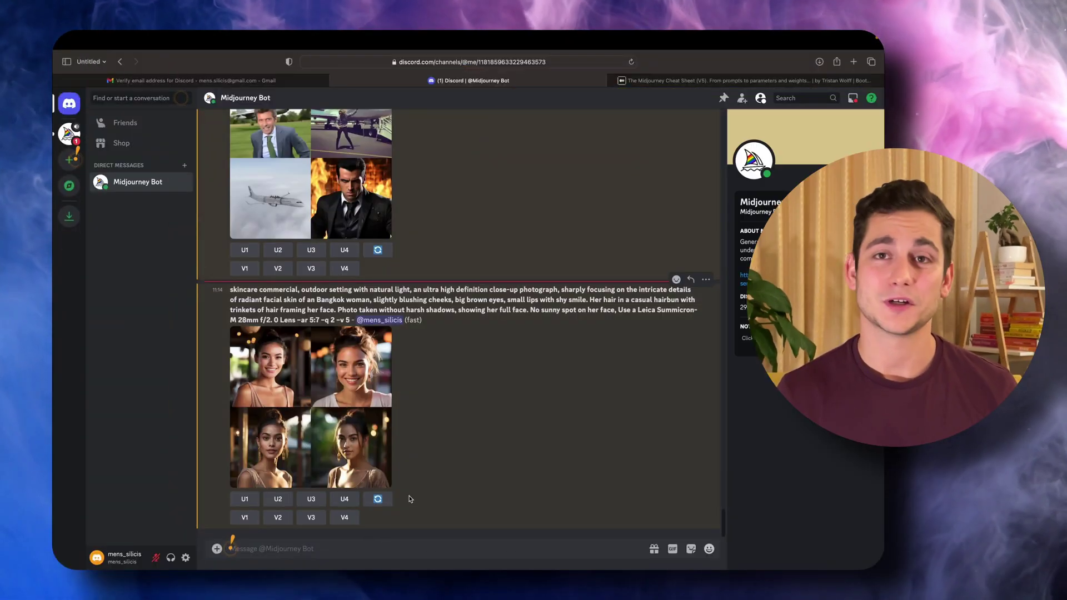
click(333, 422)
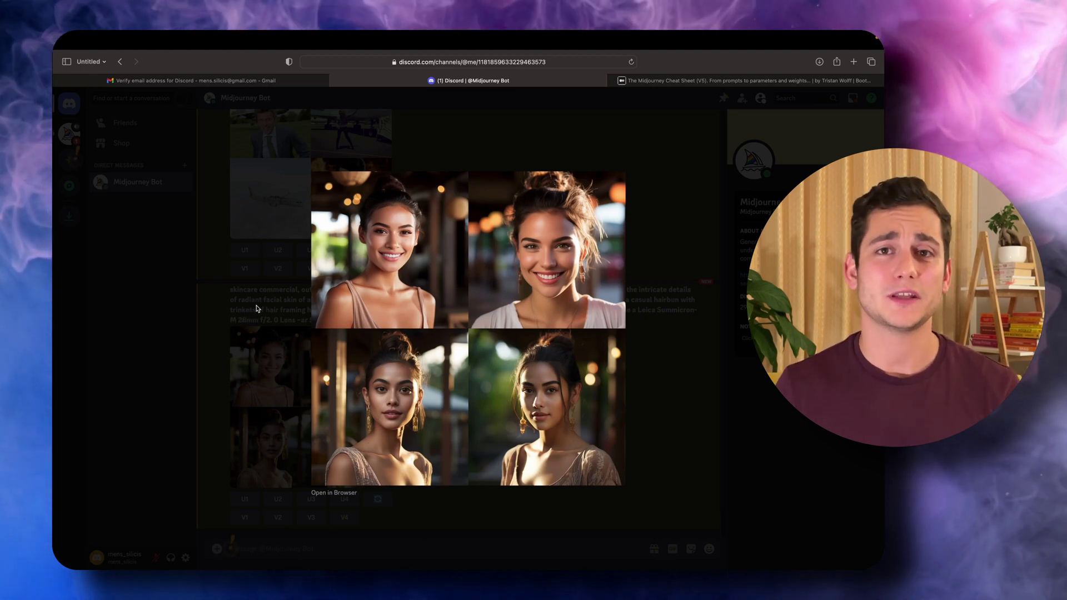
click(257, 309)
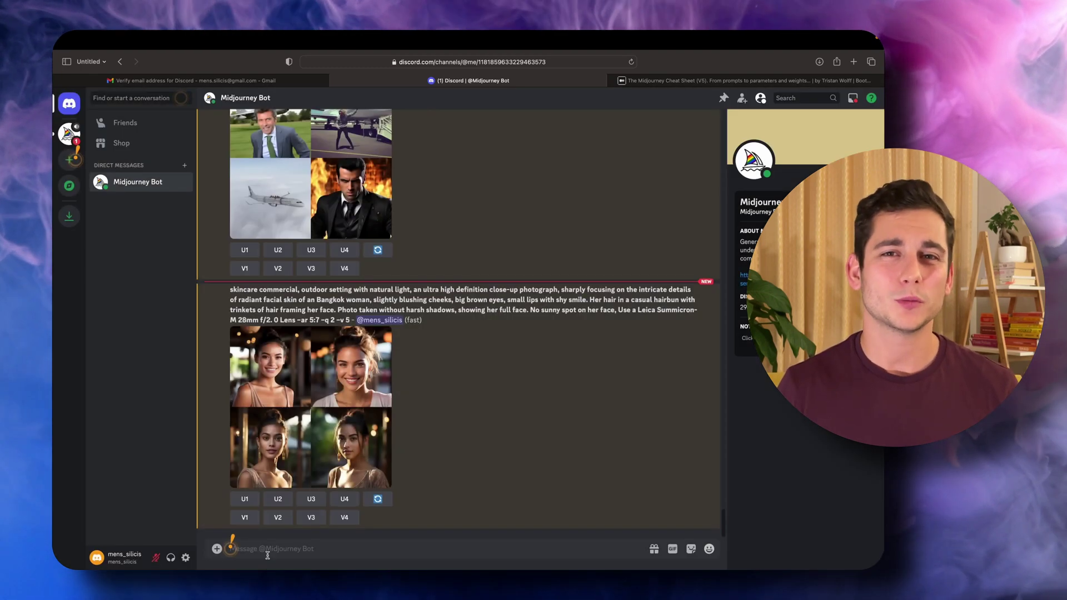
Generate a grid for the black-and-white busy London intersection street photography prompt
text(/im)
key(Tab)
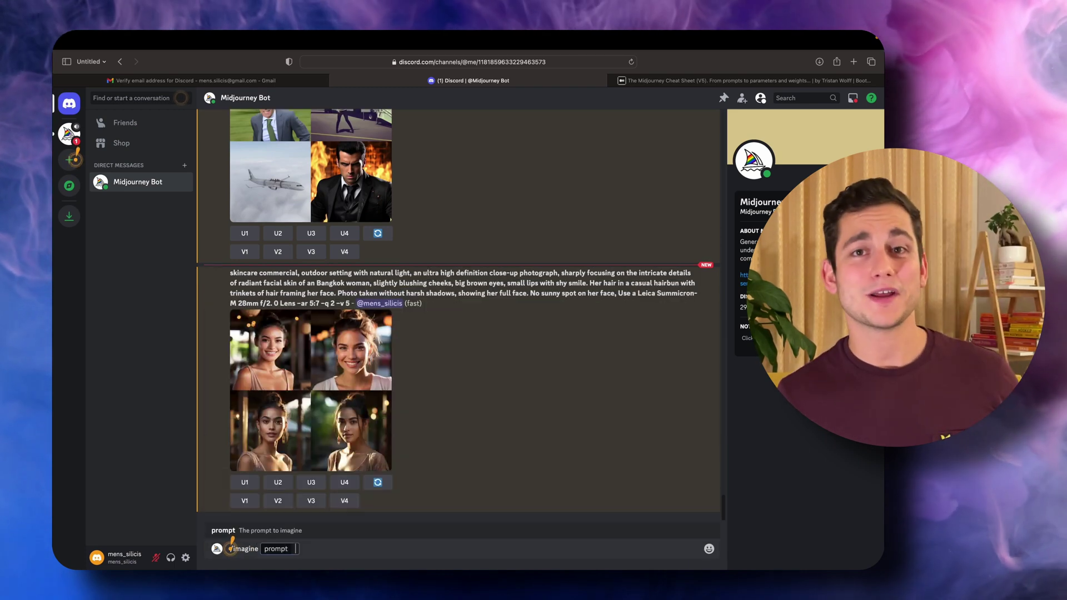
key(super+v)
key(Return)
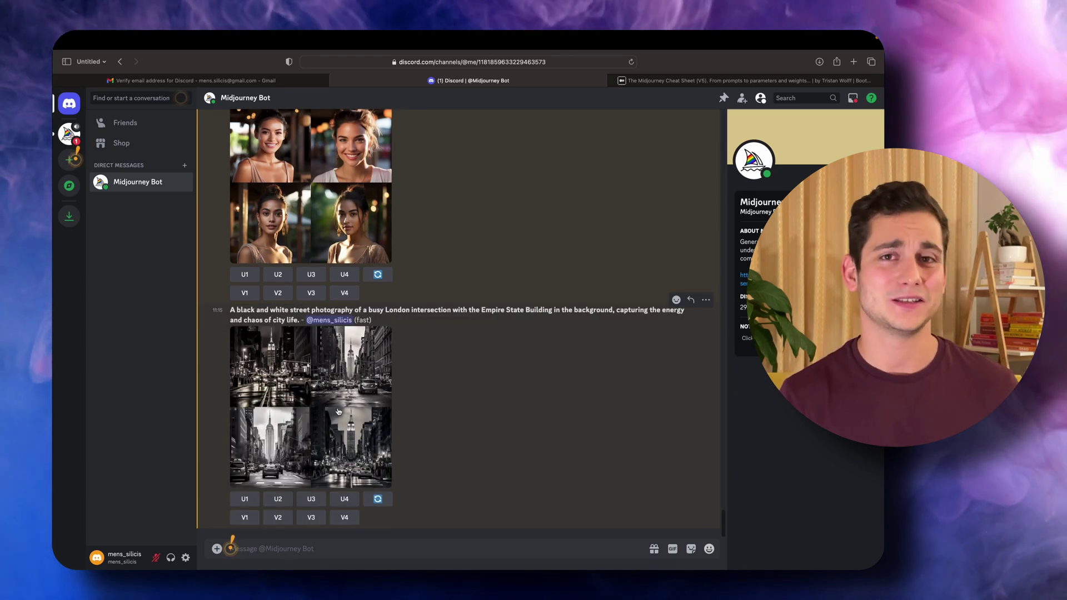
Resend the street scene prompt with 'Tower Bridge' replacing the Empire State Building
click(339, 412)
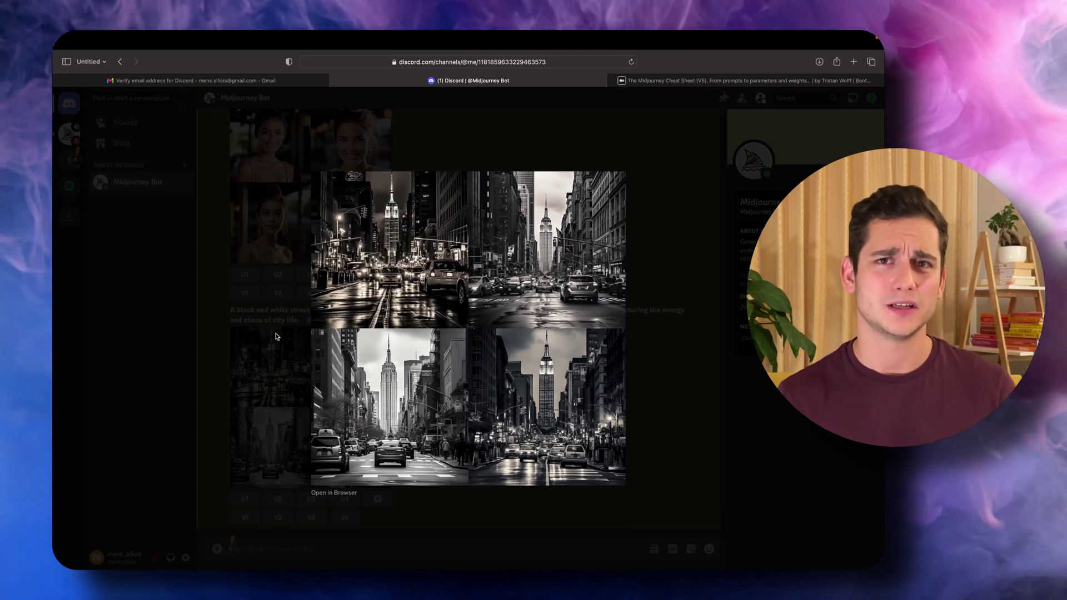
click(279, 336)
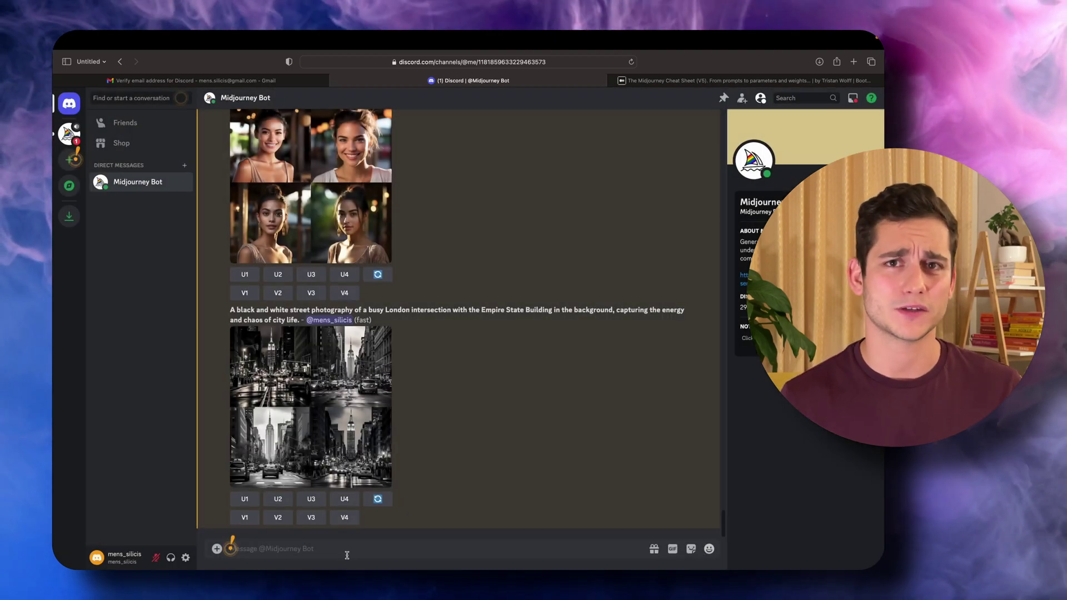
text(/imagine)
key(Tab)
text(A black and white street photography of a busy London intersection with the Empire State Building in the background, capturing the energy and chaos of city life.)
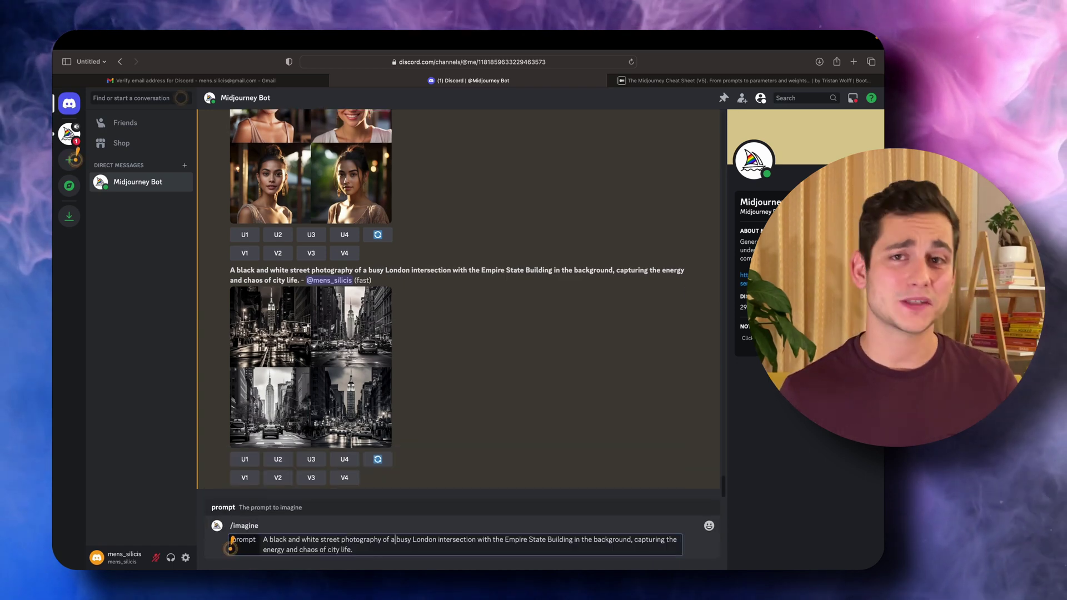
key(alt+shift+Right)
key(alt+shift+Right)
key(alt+shift+Right)
text(Tower Bridge)
key(Return)
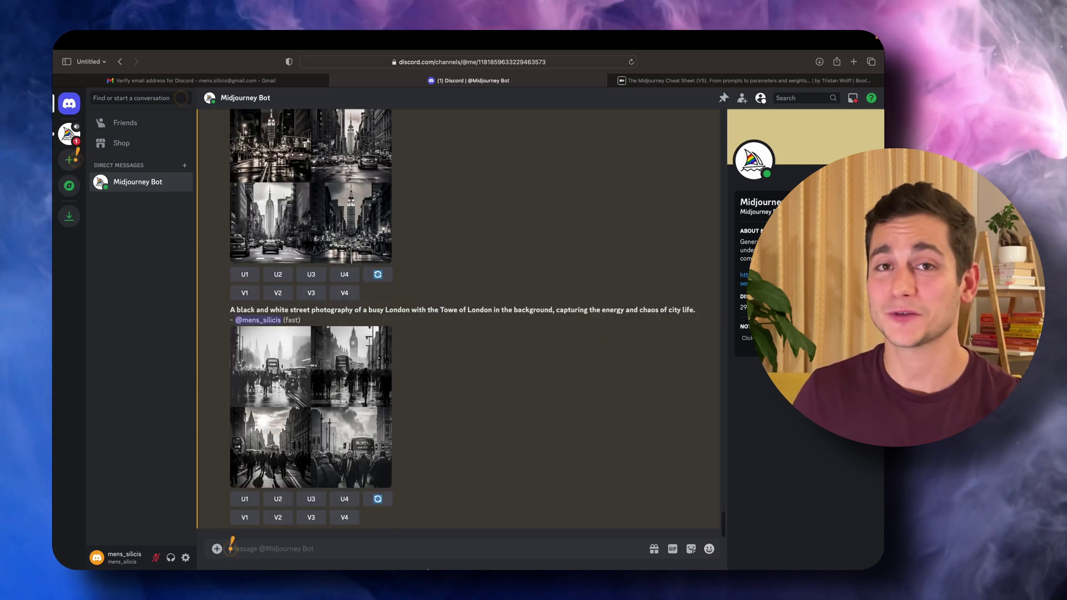
Preview the London street grid, then generate and enlarge the Jackson Pollock-style abstract painting grid
click(293, 384)
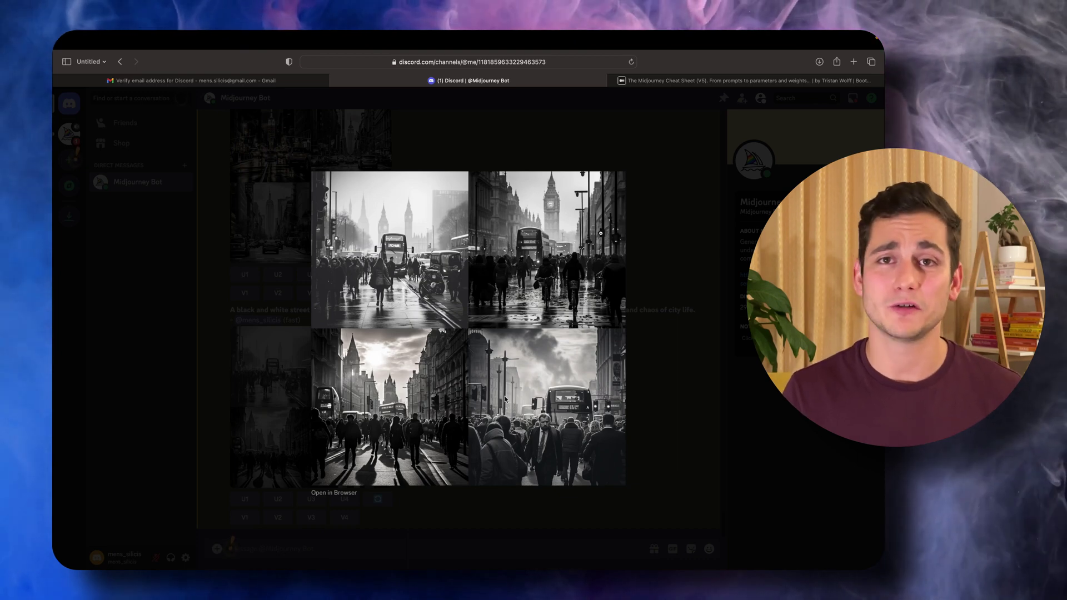
click(257, 416)
text(/imagin)
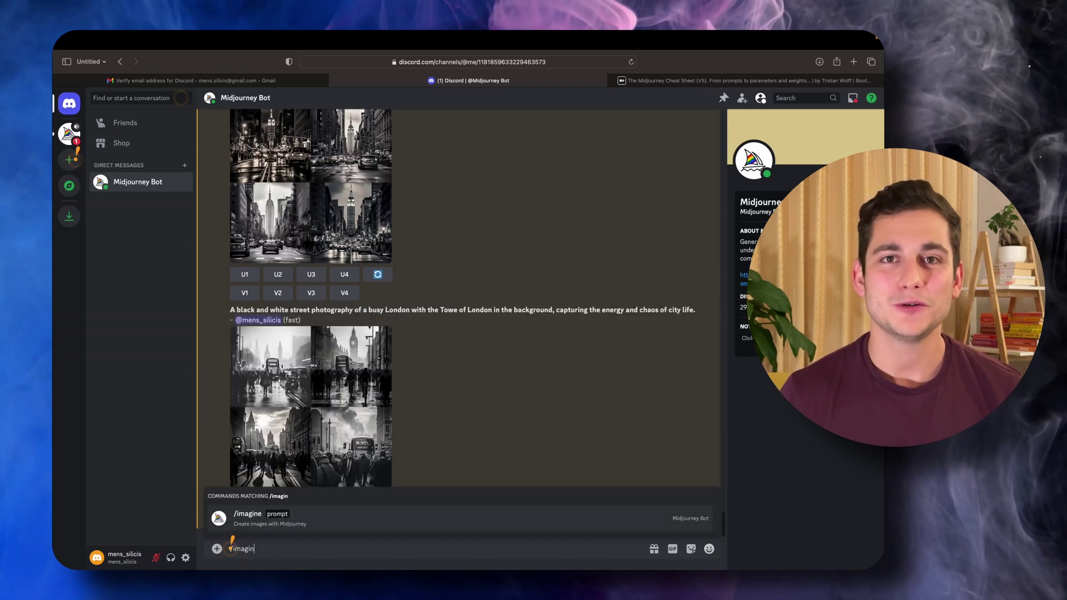
text(e)
key(Tab)
text(An abstract expressionist painting using bold brush strokes, dripping paint, and vibrant colors, reflecting the inner emotions and turmoil, inspired by the works of Jackson Pollock.)
key(Return)
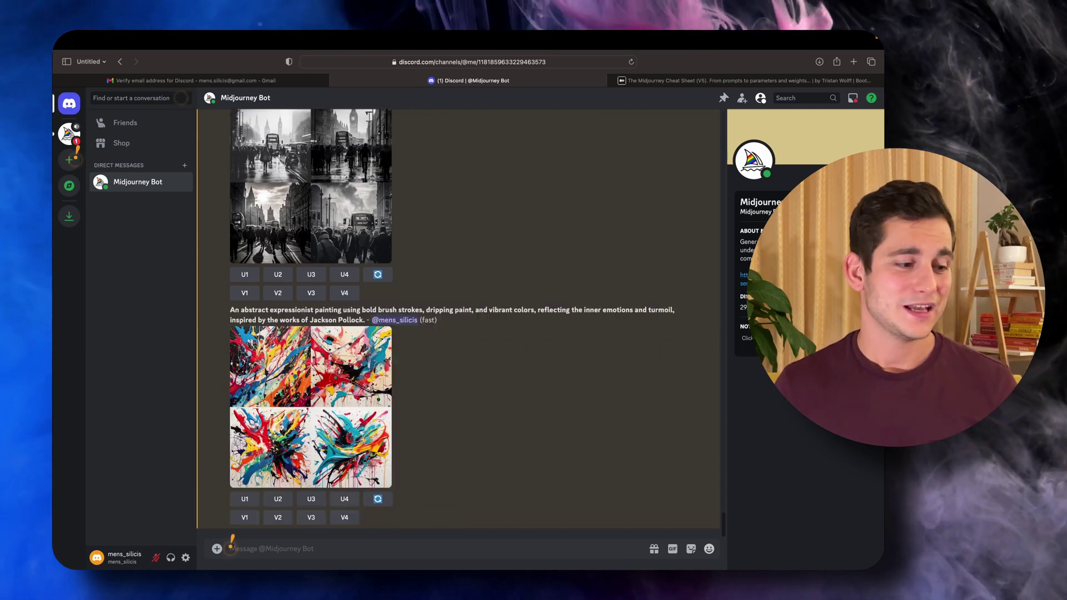
click(325, 439)
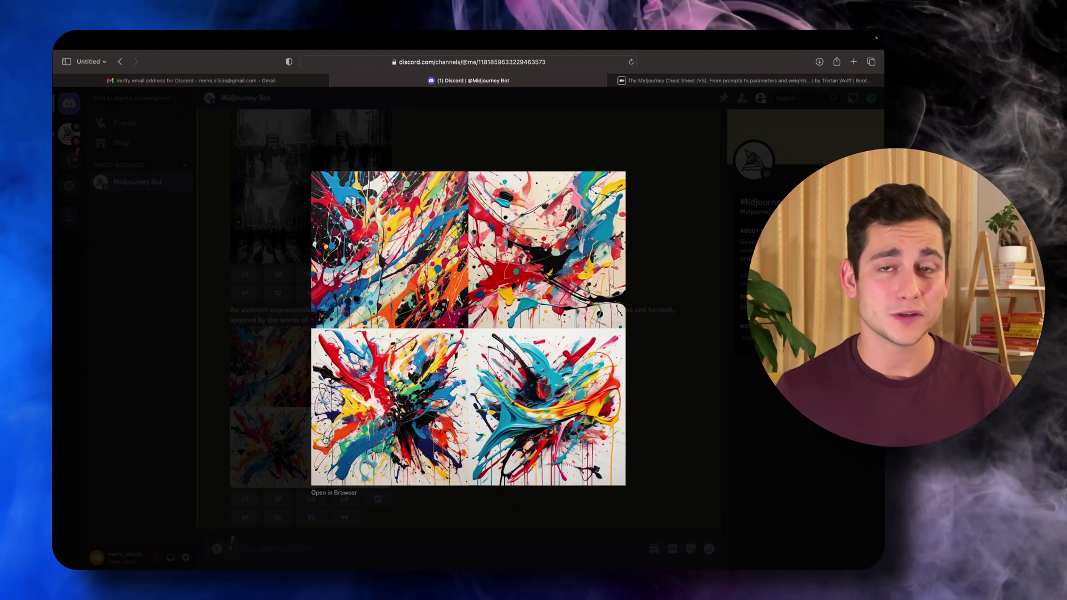